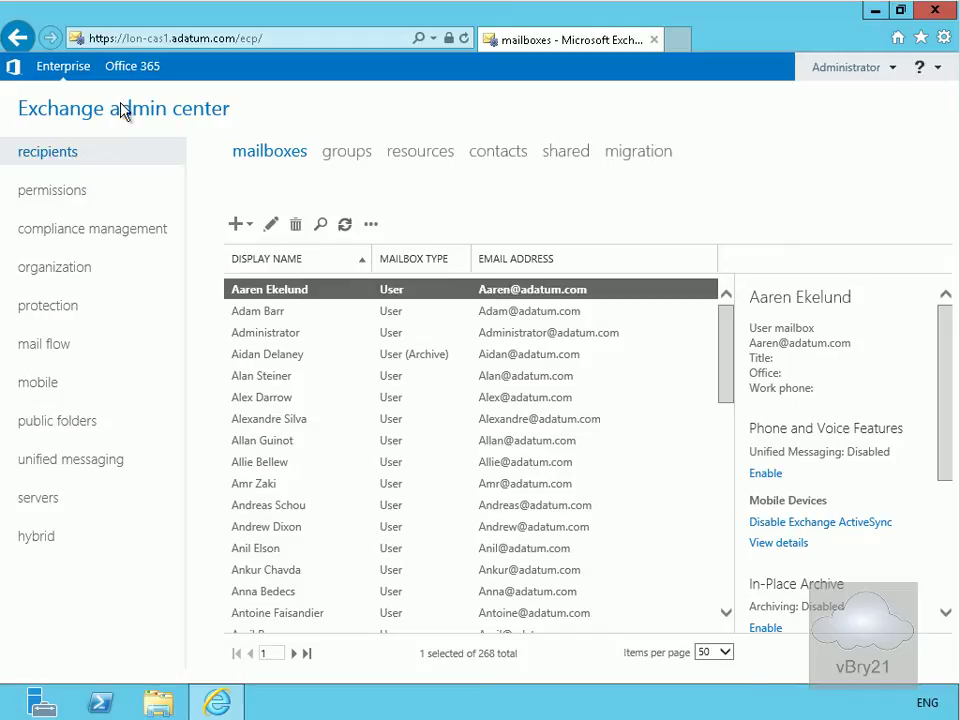
- Show the certificates installed on LON-CAS1.Adatum.com under servers > certificates
click(46, 506)
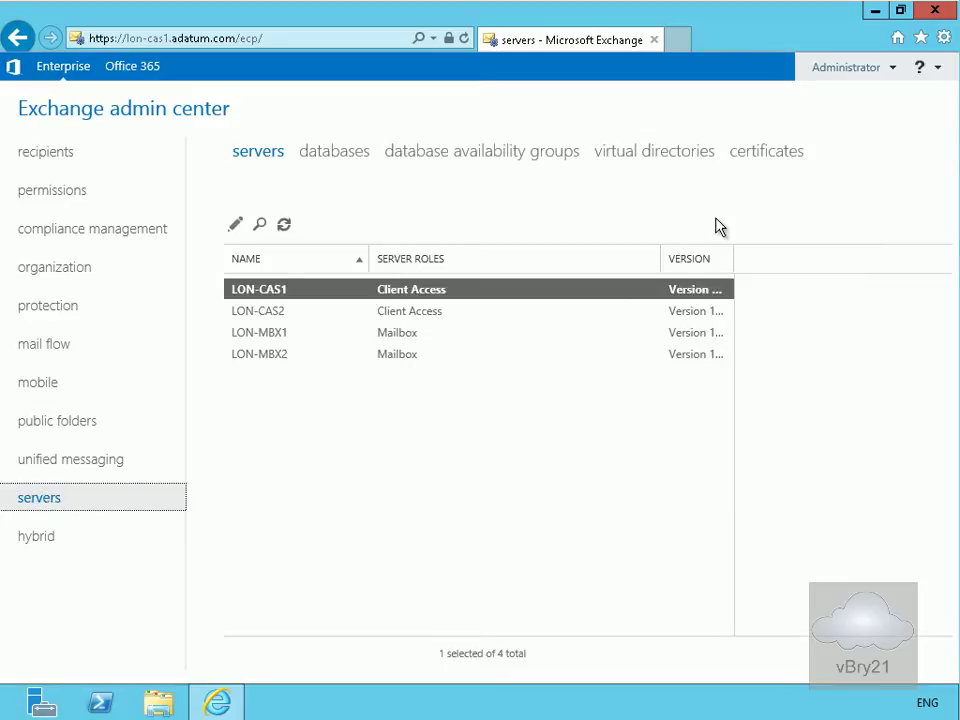
click(755, 161)
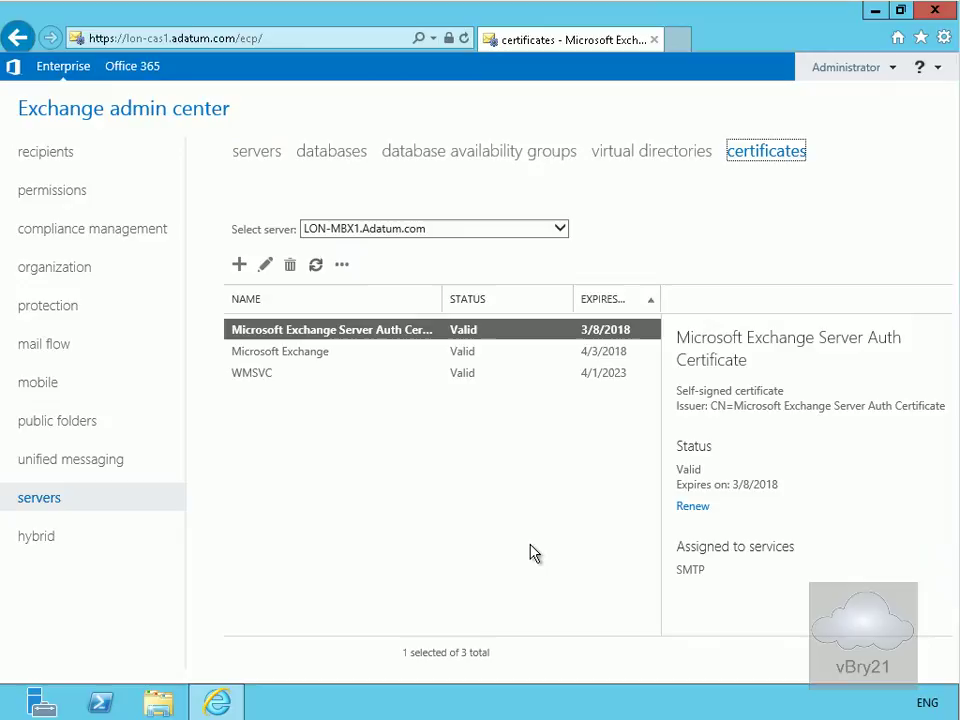
click(563, 230)
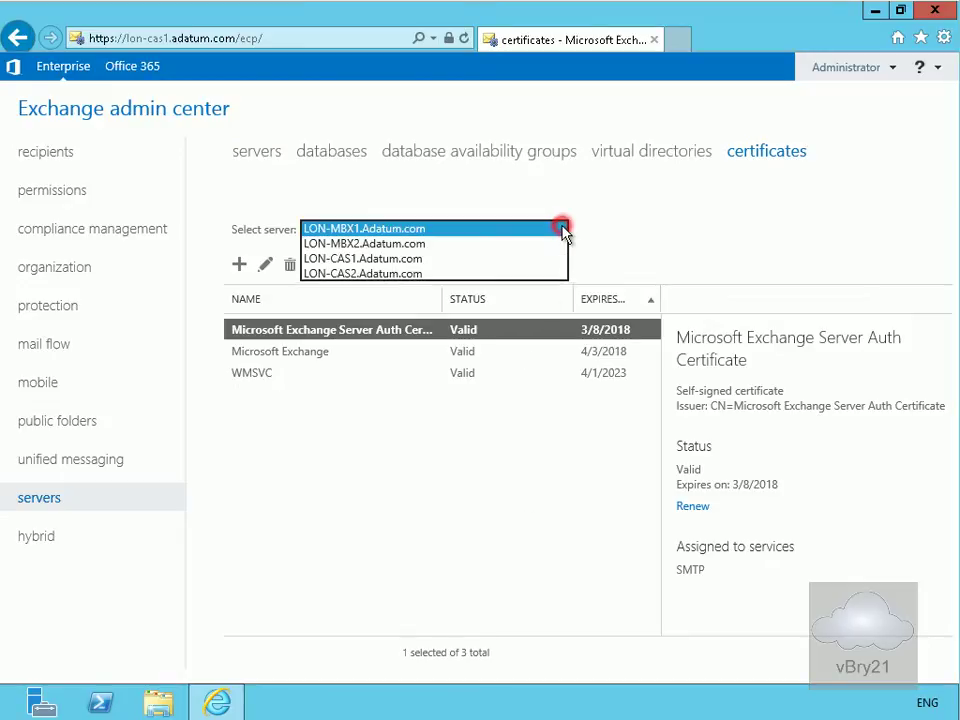
click(436, 257)
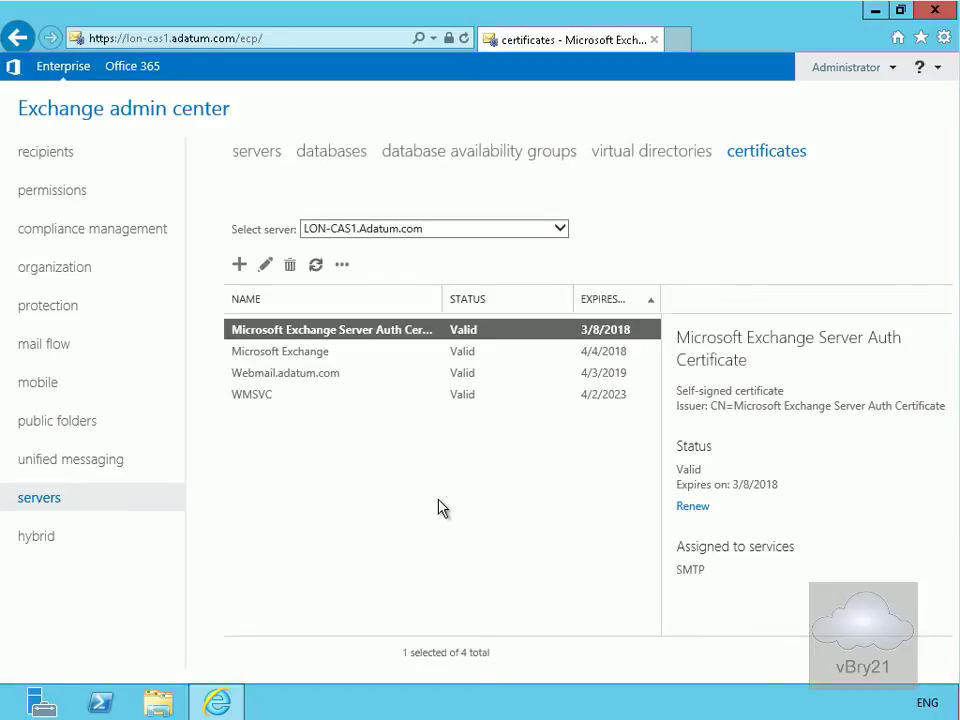
- Start a new certification-authority certificate request with friendly name mail.adatum.com
click(240, 265)
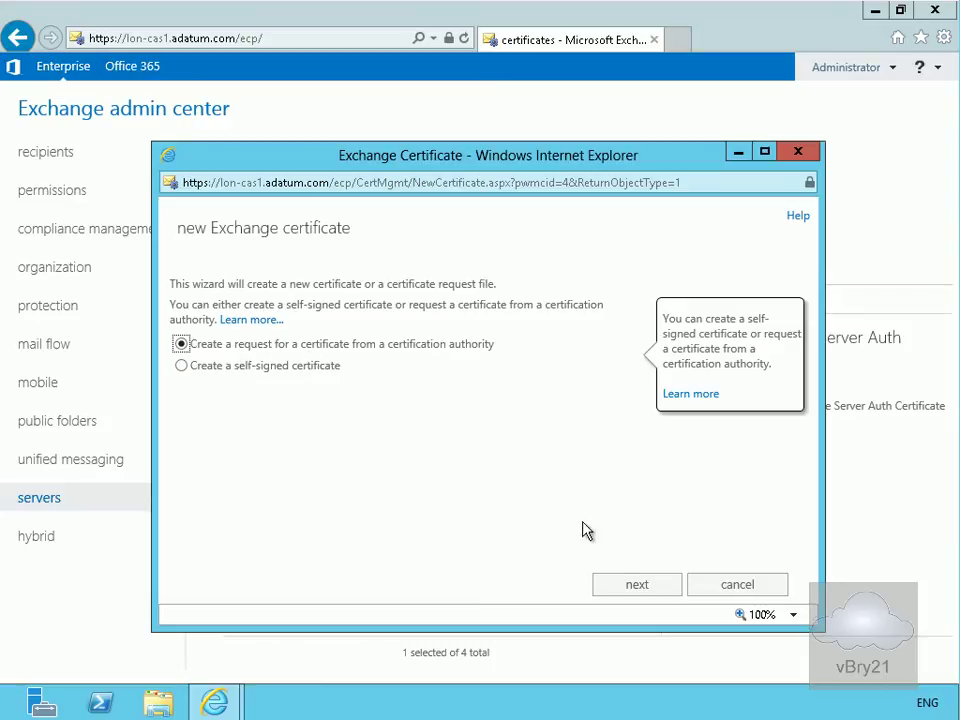
click(638, 586)
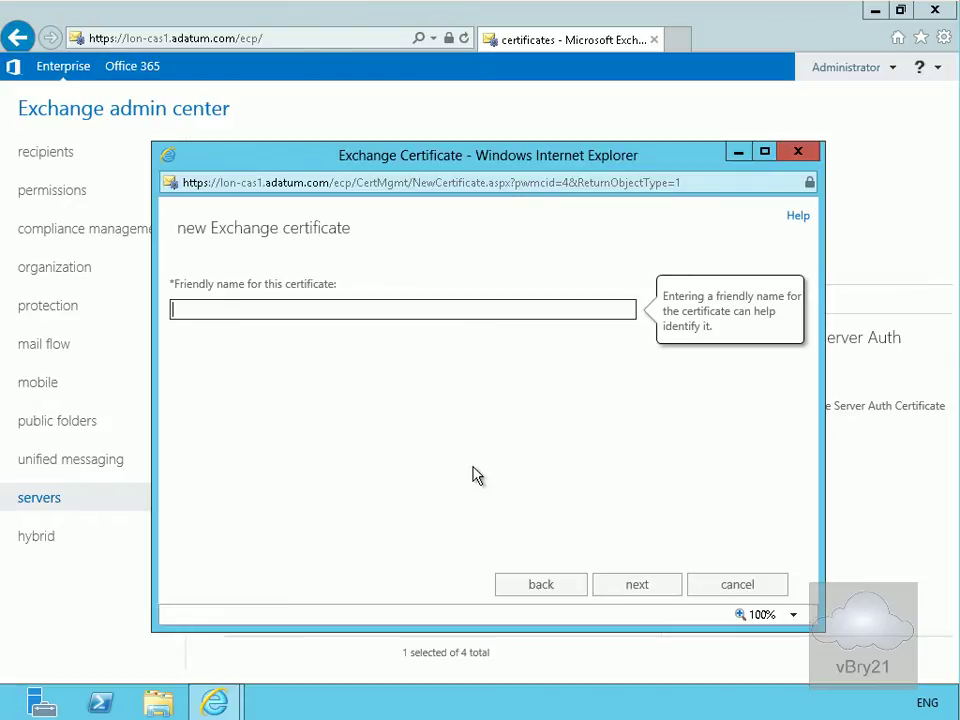
text(mail.adatum.com)
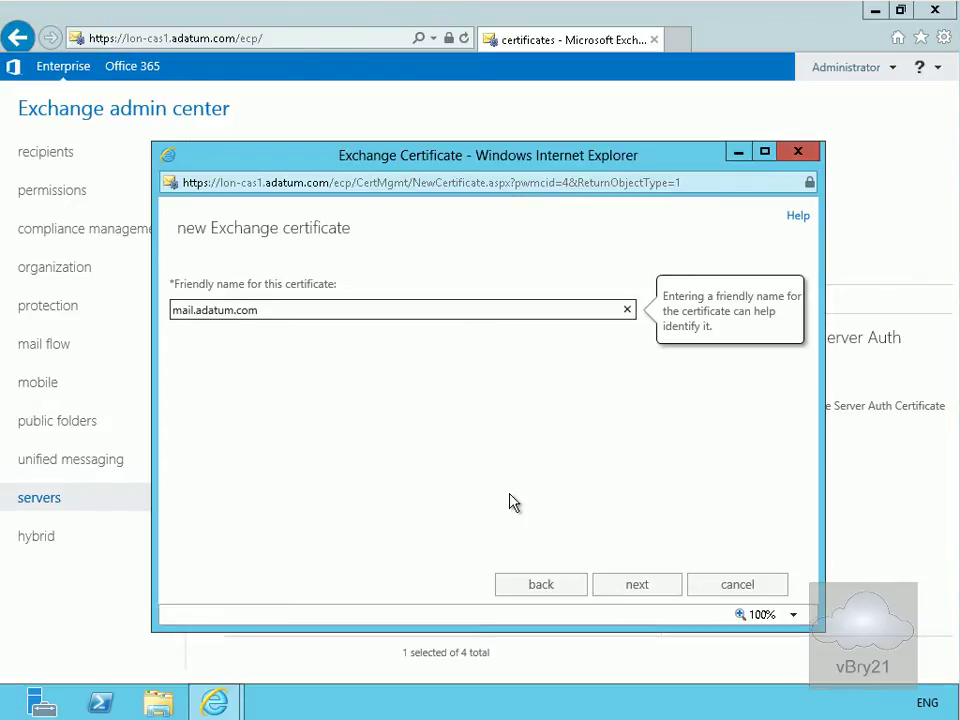
click(638, 587)
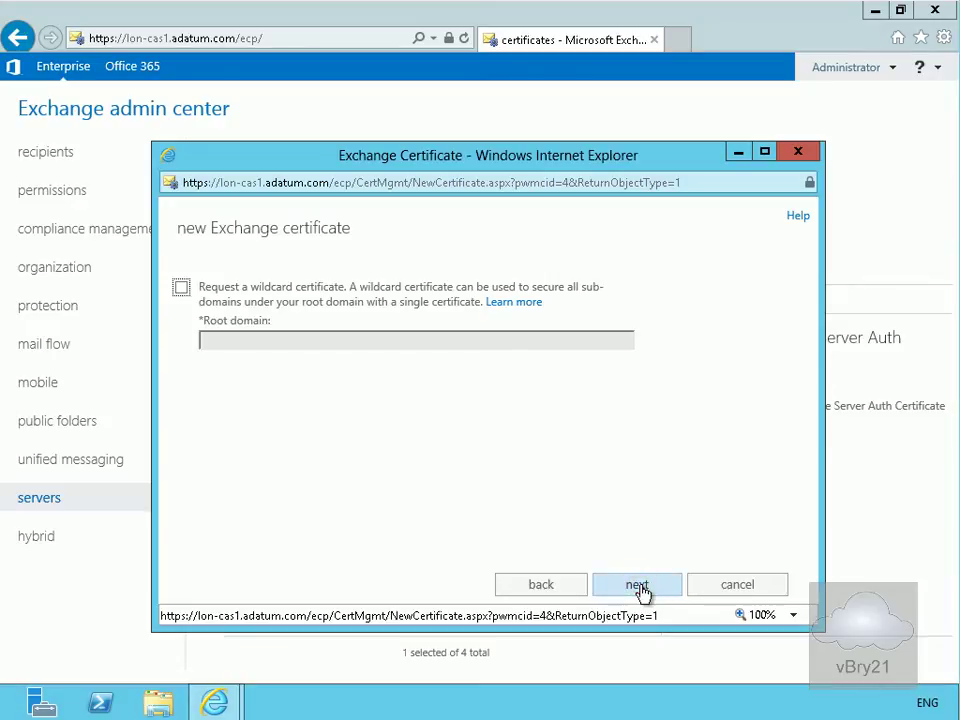
- Skip the wildcard option and store the request on server LON-CAS1
click(639, 587)
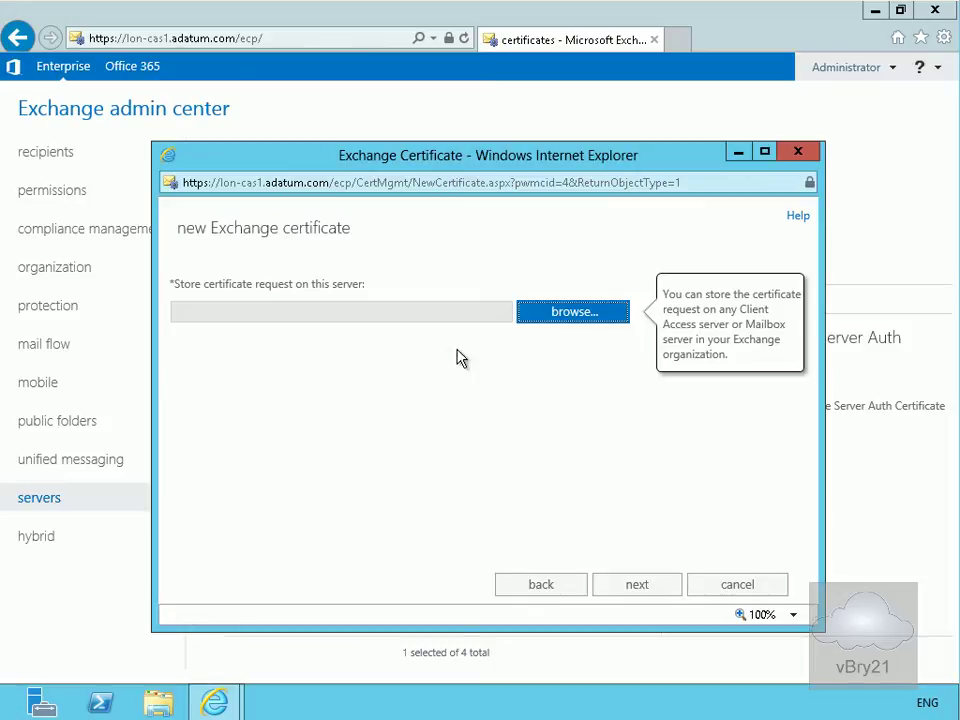
click(531, 313)
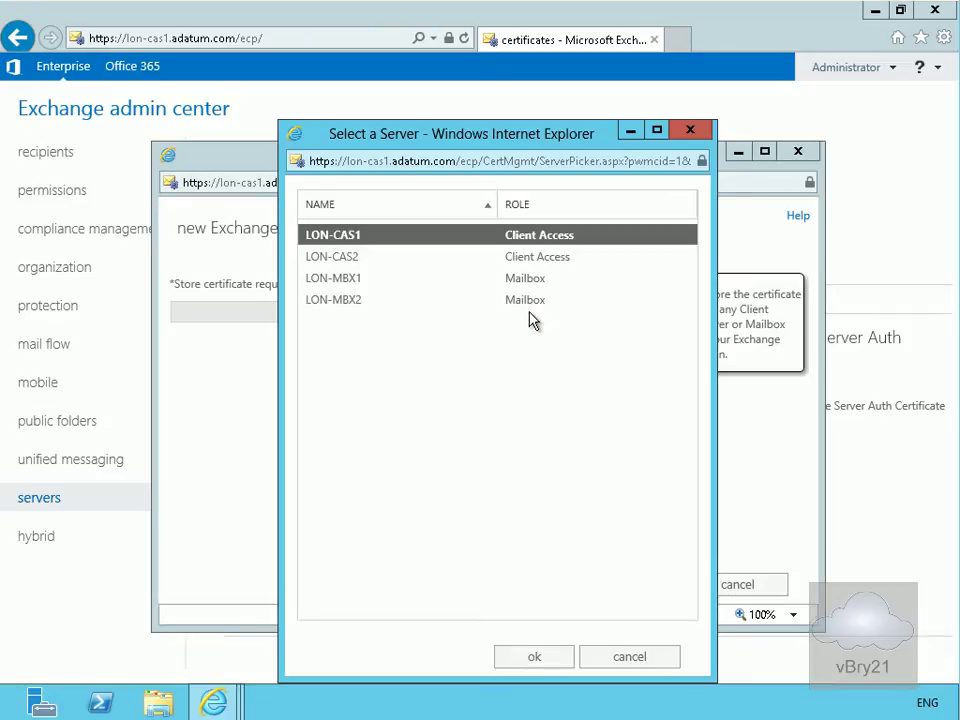
click(557, 660)
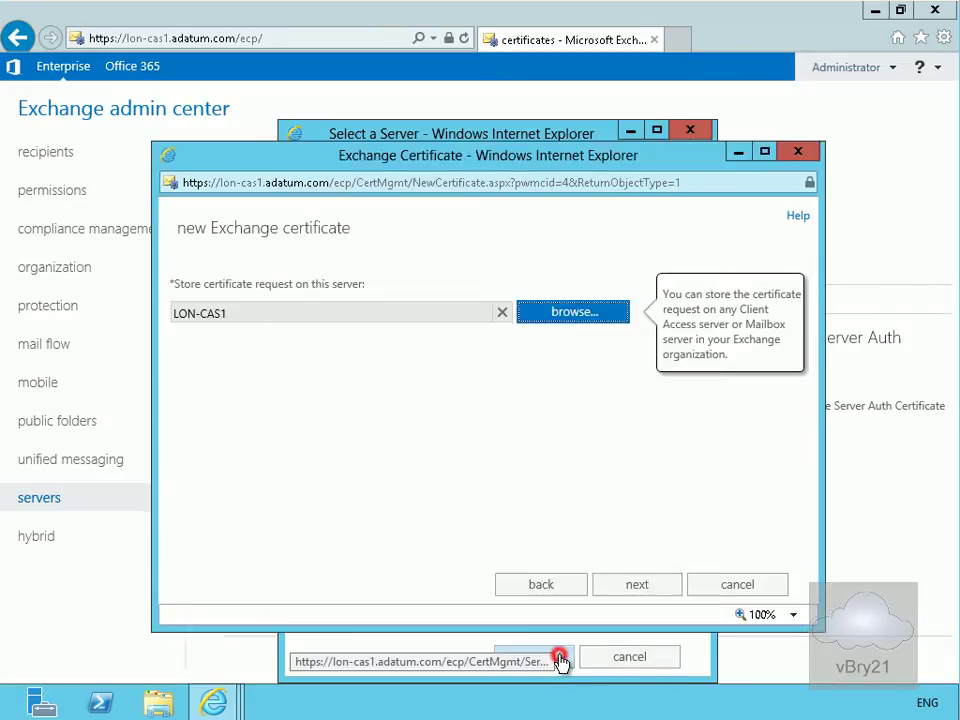
click(640, 585)
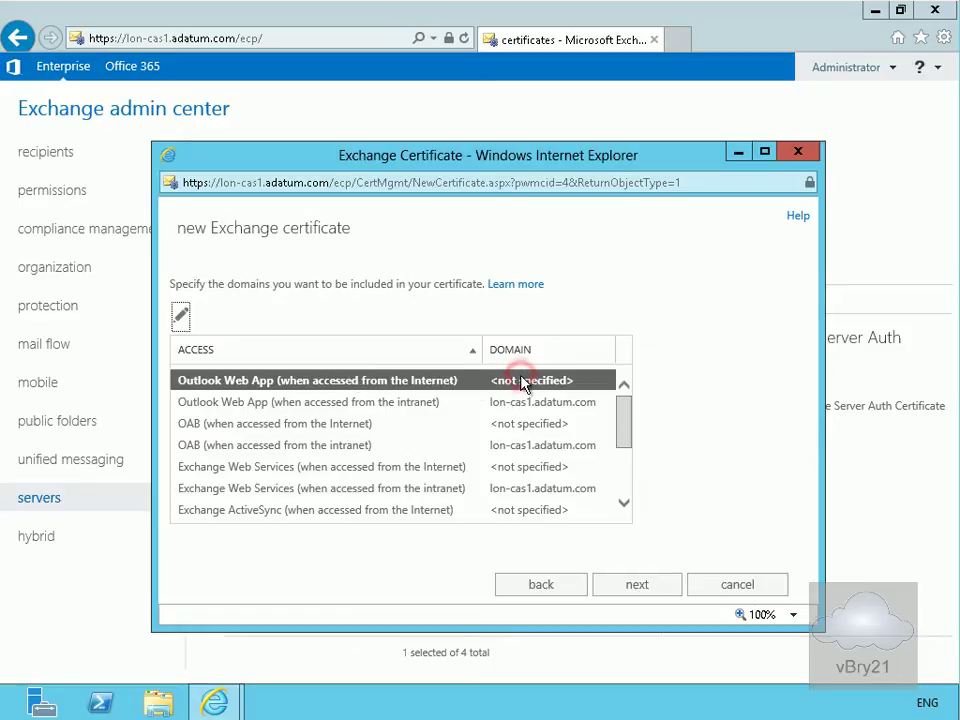
- Set mail.adatum.com as the domain for Internet-facing Outlook Web App access
click(182, 318)
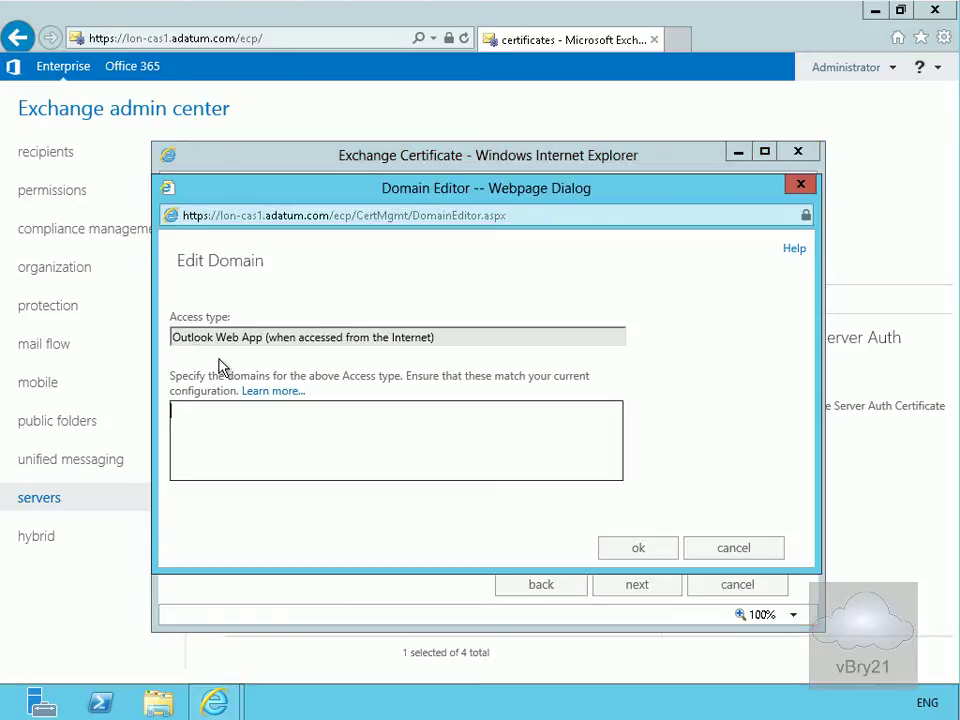
text(mail.adatum.com)
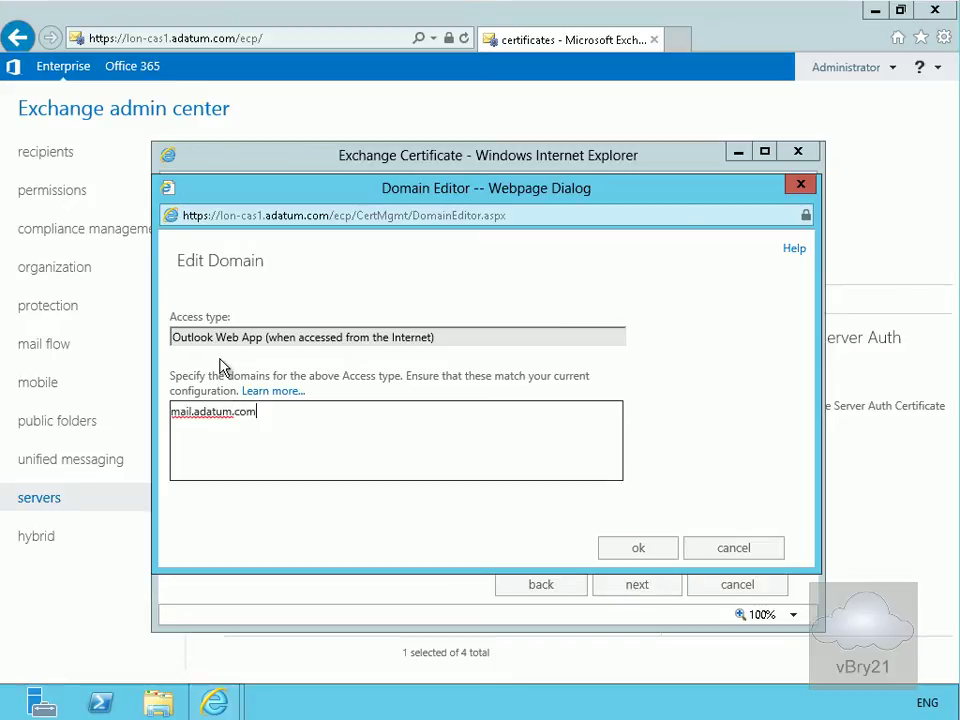
click(664, 552)
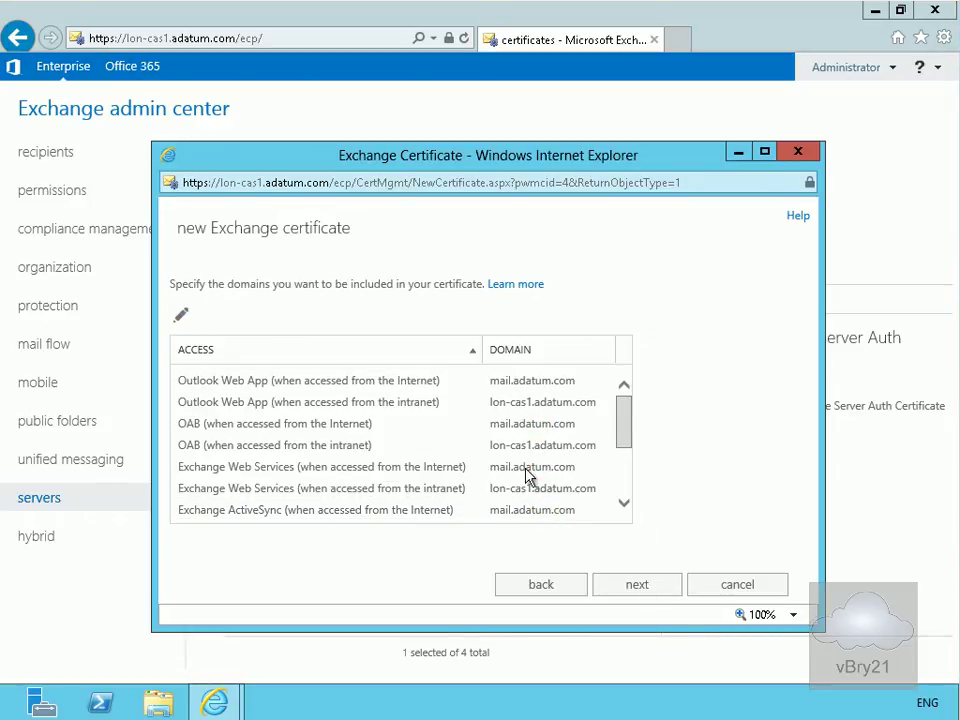
- Accept the domain list and organization details A.Datum, IT, Seattle, WA, United States
click(631, 583)
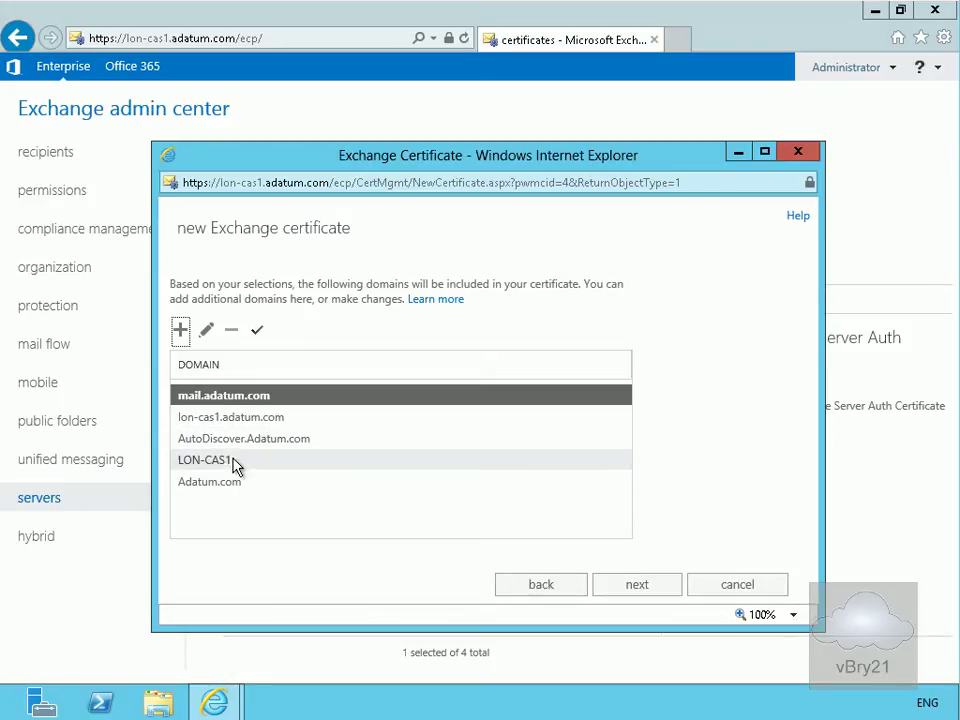
click(627, 587)
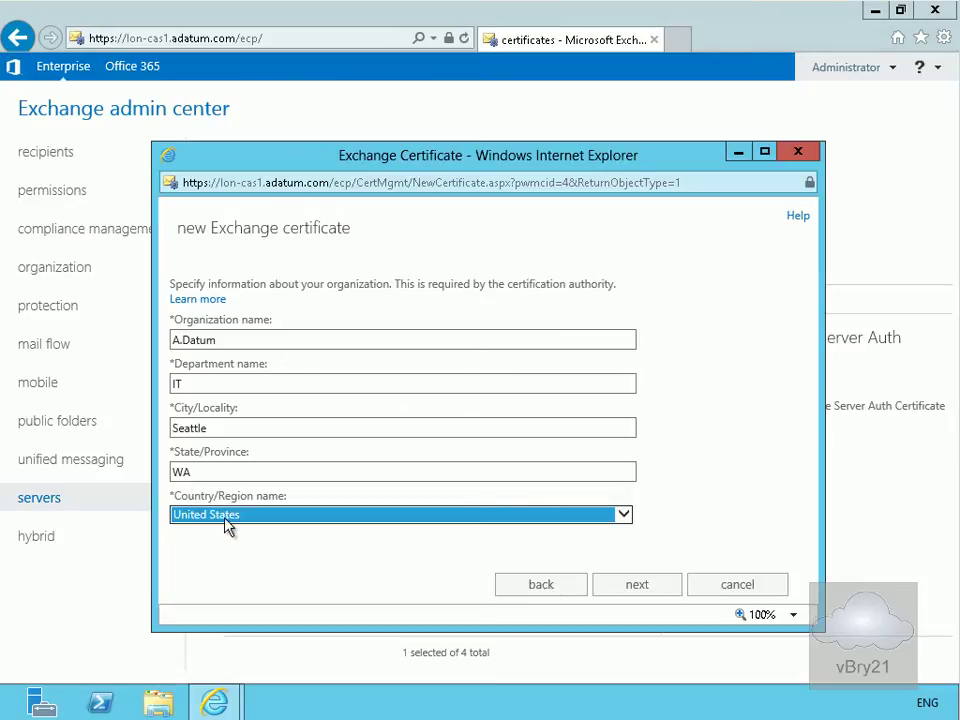
click(637, 585)
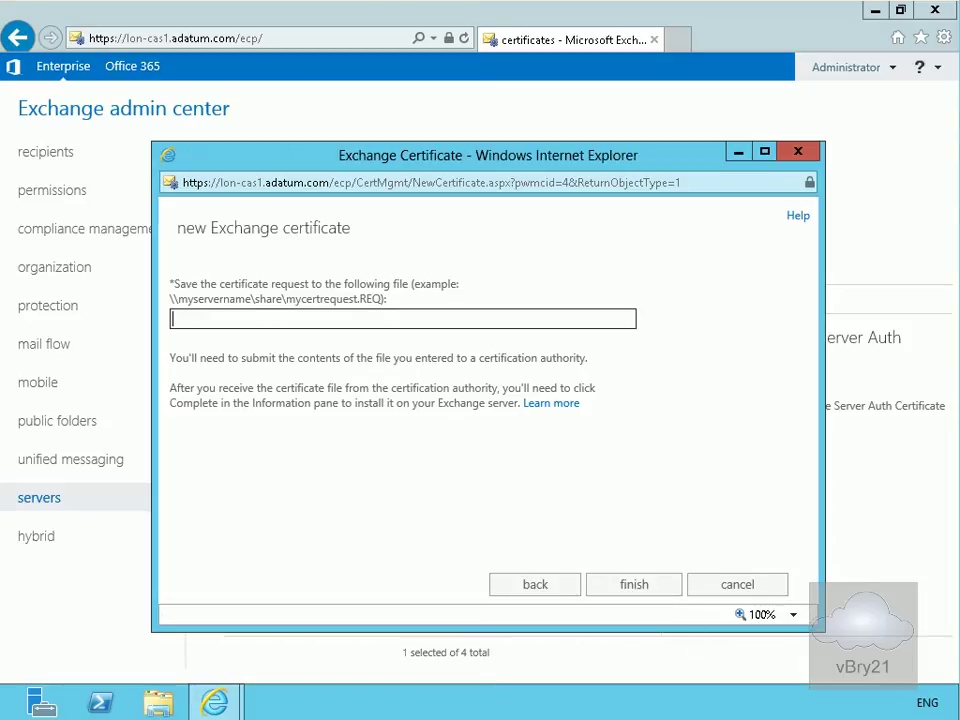
- Save the request as \\lon-cas1\c$\windows\temp\certreq.req and finish the wizard
text(\\lon-cas1\c$\windows\temp\certreq.req)
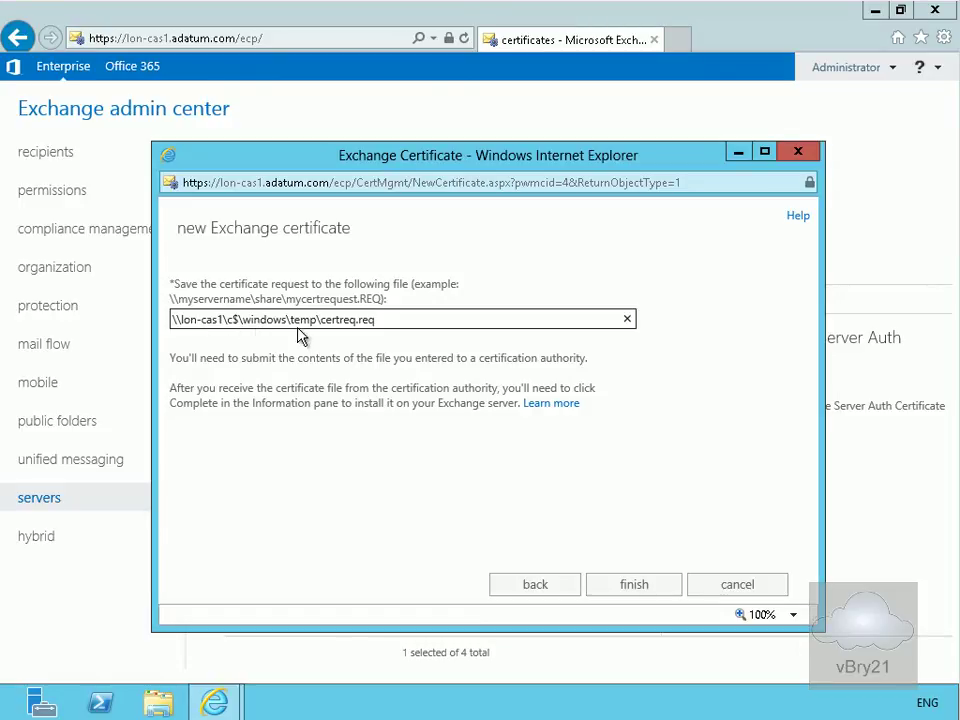
click(617, 586)
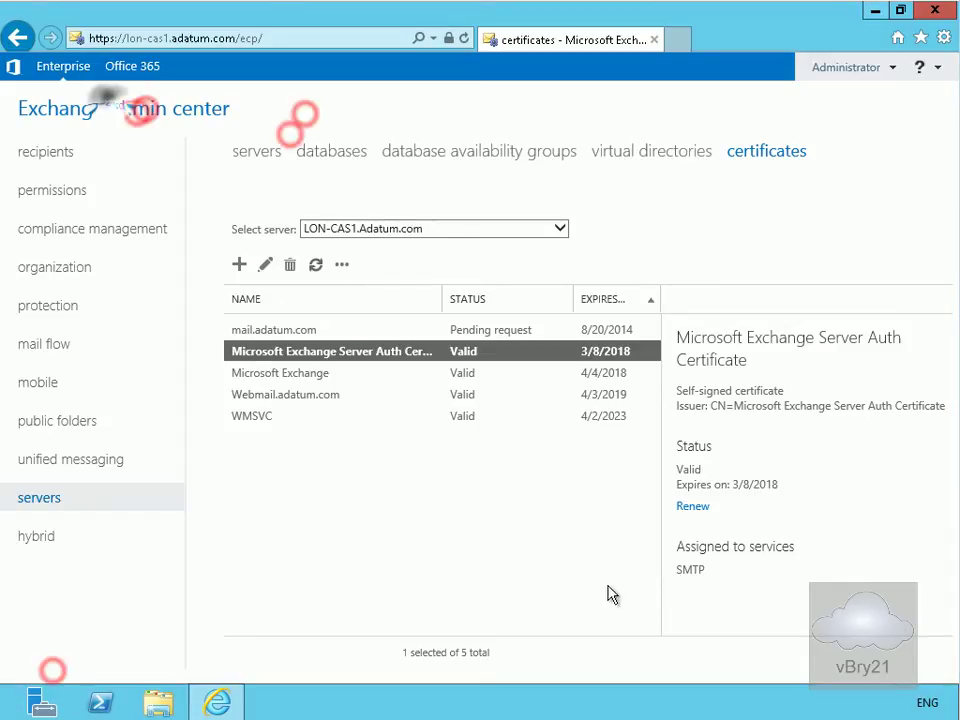
- In C:\Windows\Temp, choose Open with for certreq.req
click(163, 703)
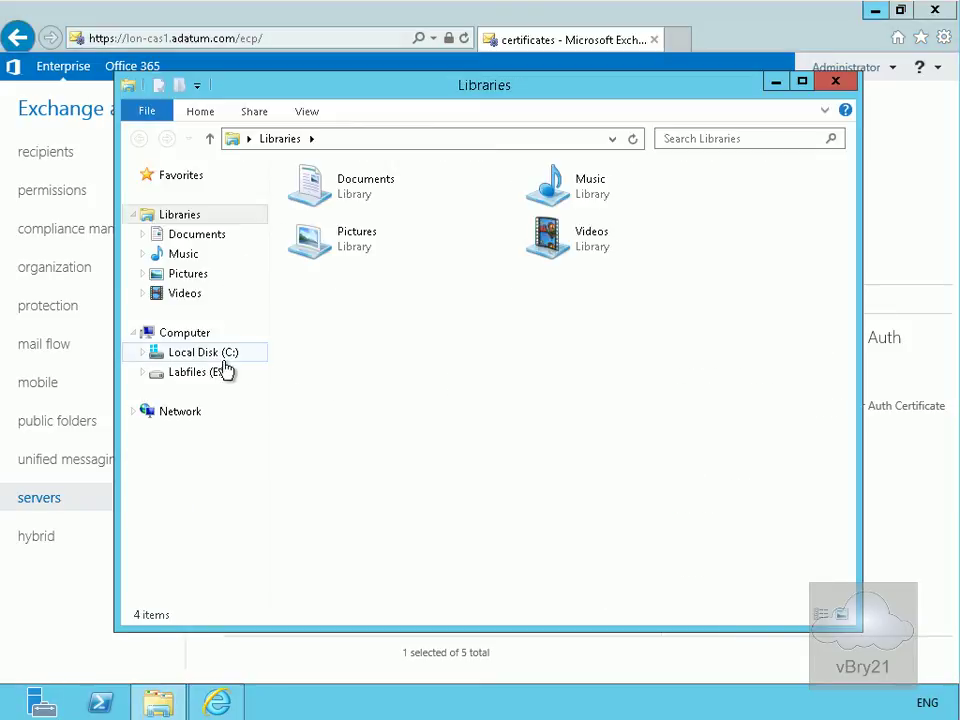
click(214, 358)
double_click(317, 316)
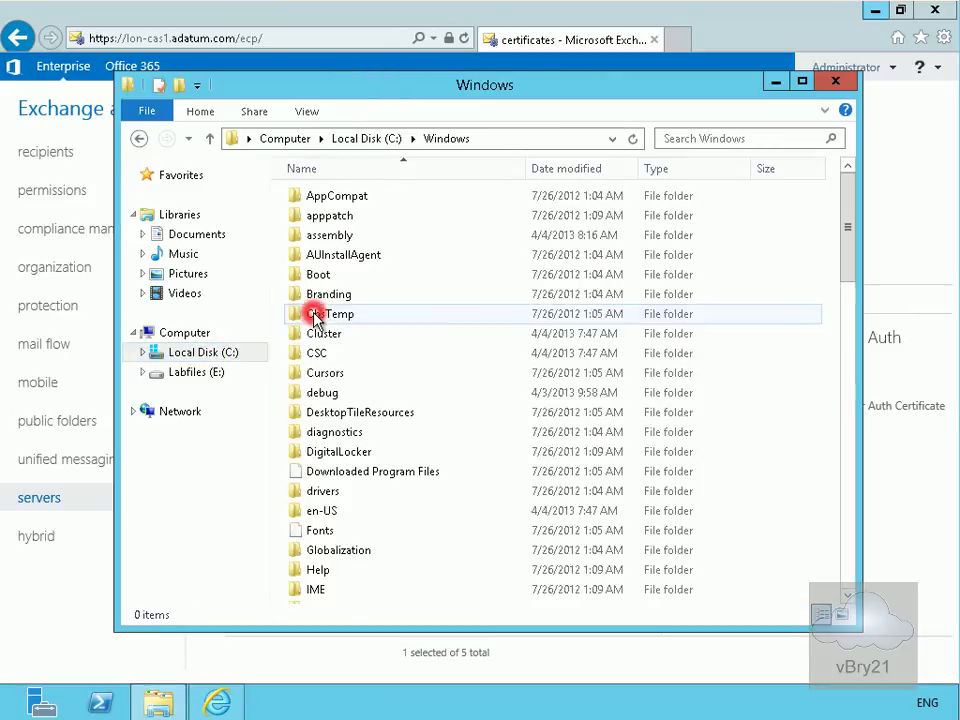
scroll(320, 470, down, 6)
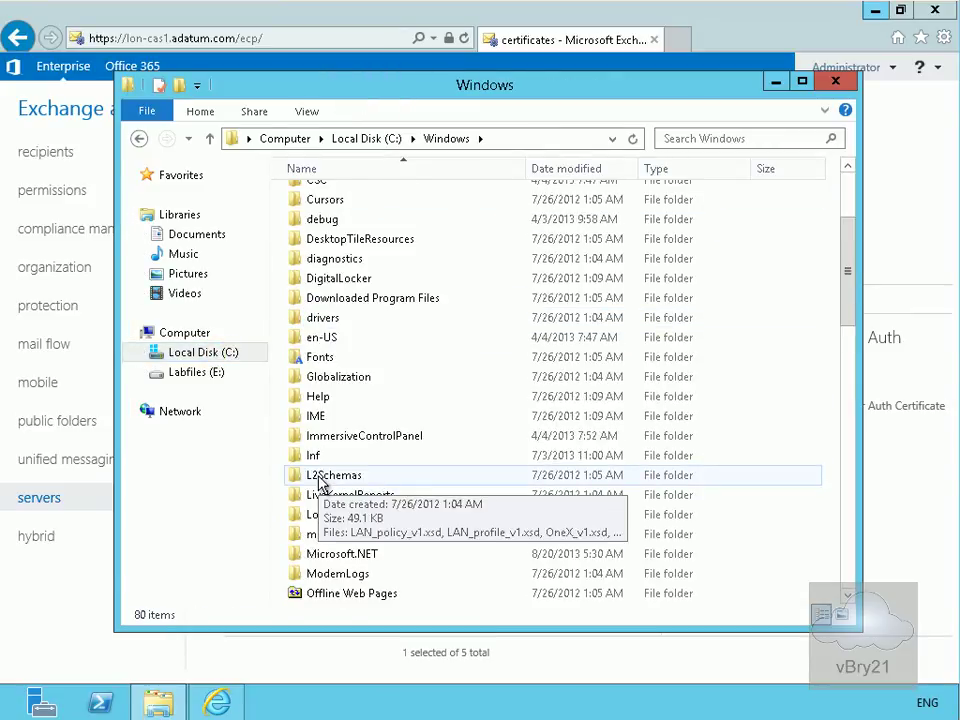
scroll(337, 455, down, 4)
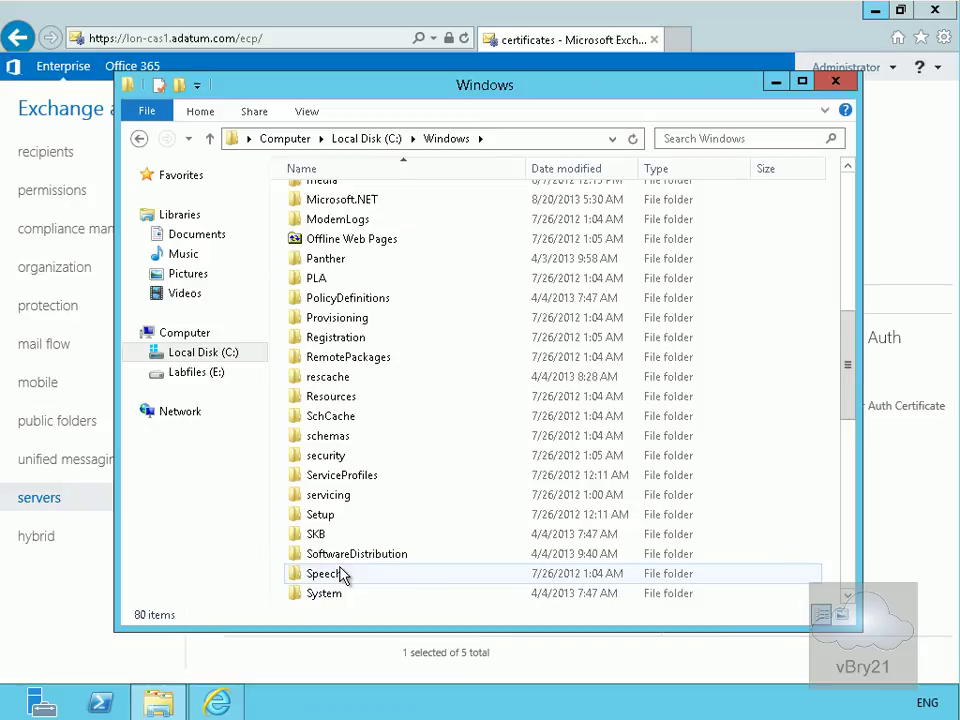
scroll(337, 549, down, 2)
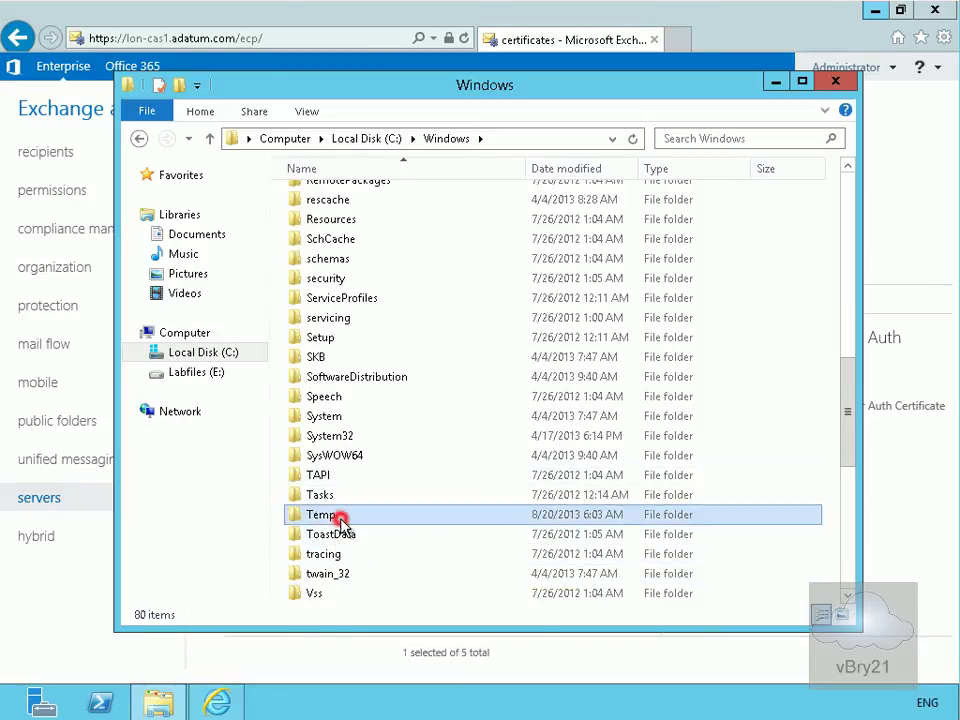
double_click(335, 515)
right_click(336, 220)
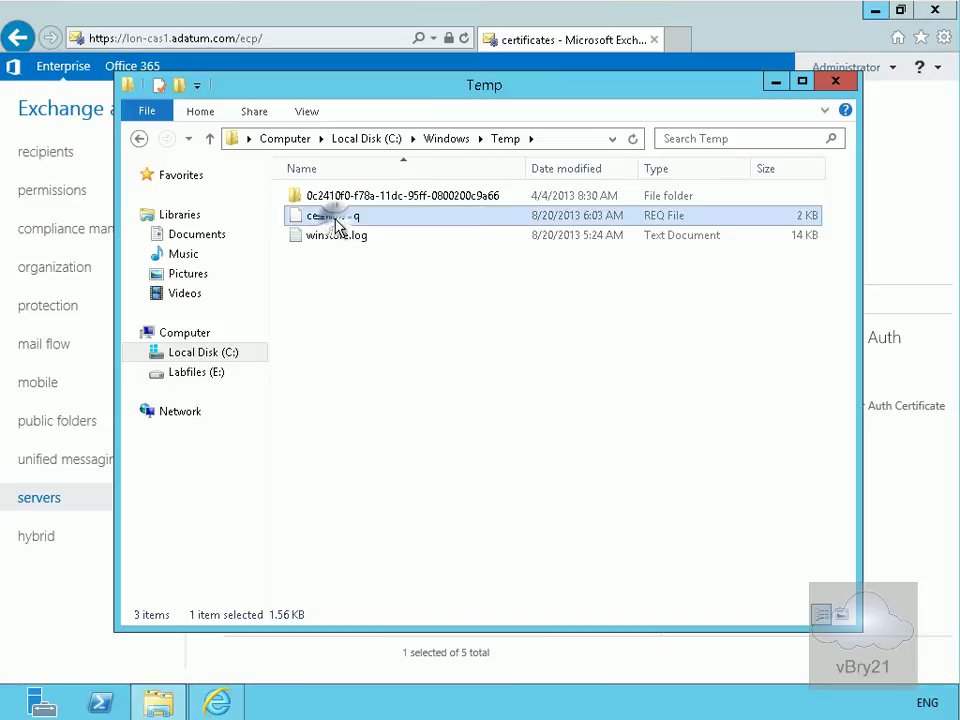
click(386, 234)
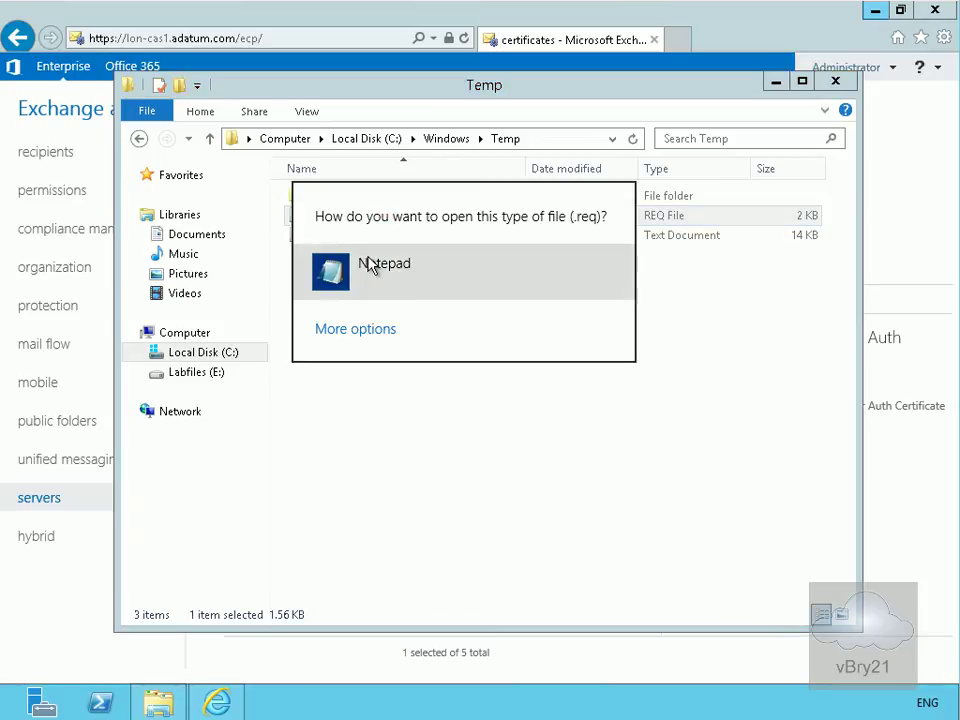
- Open certreq.req in Notepad, copy all its request text, and return to Internet Explorer
click(372, 262)
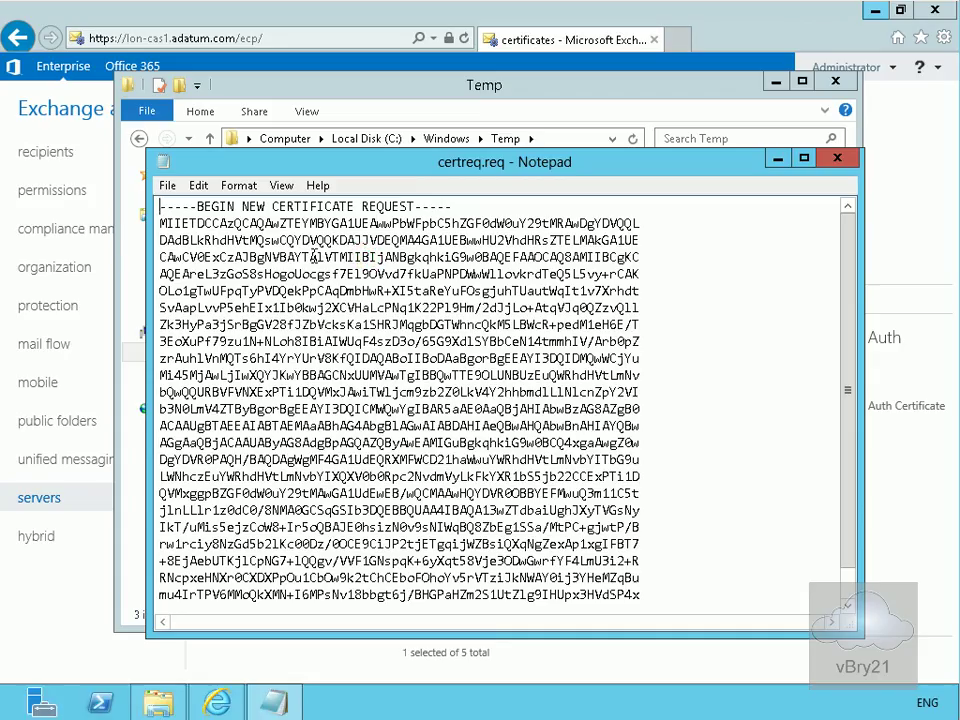
key(ctrl+a)
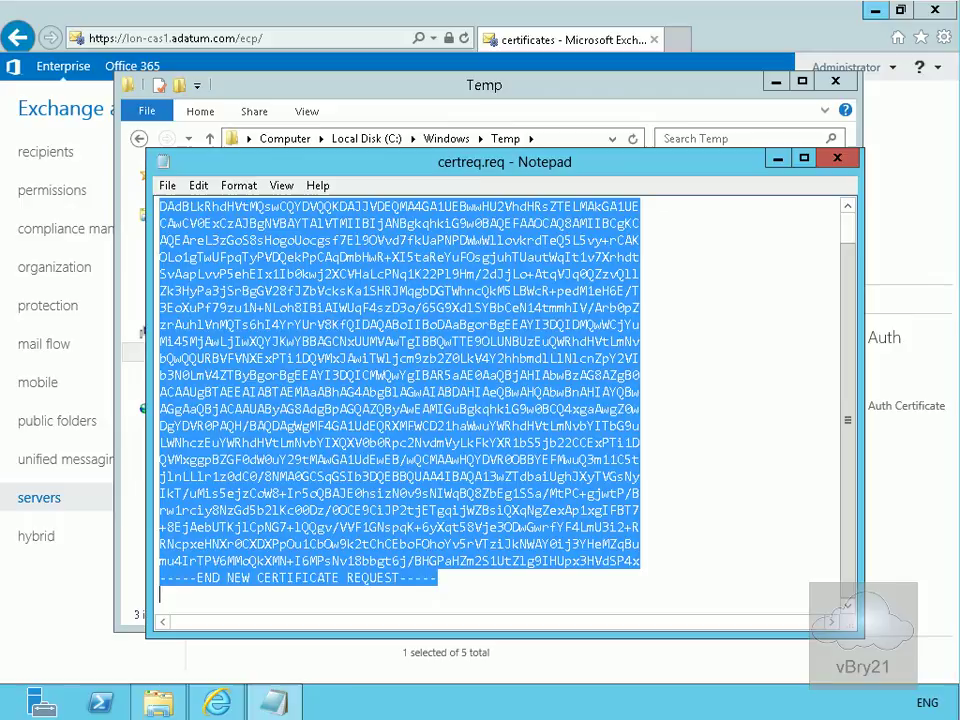
click(235, 702)
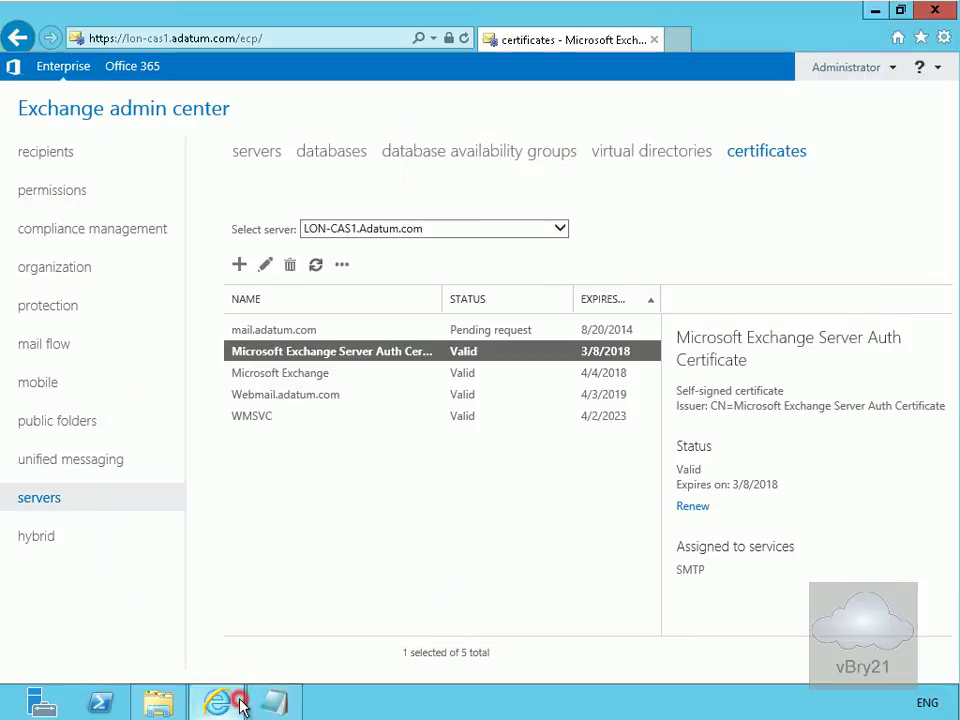
click(677, 45)
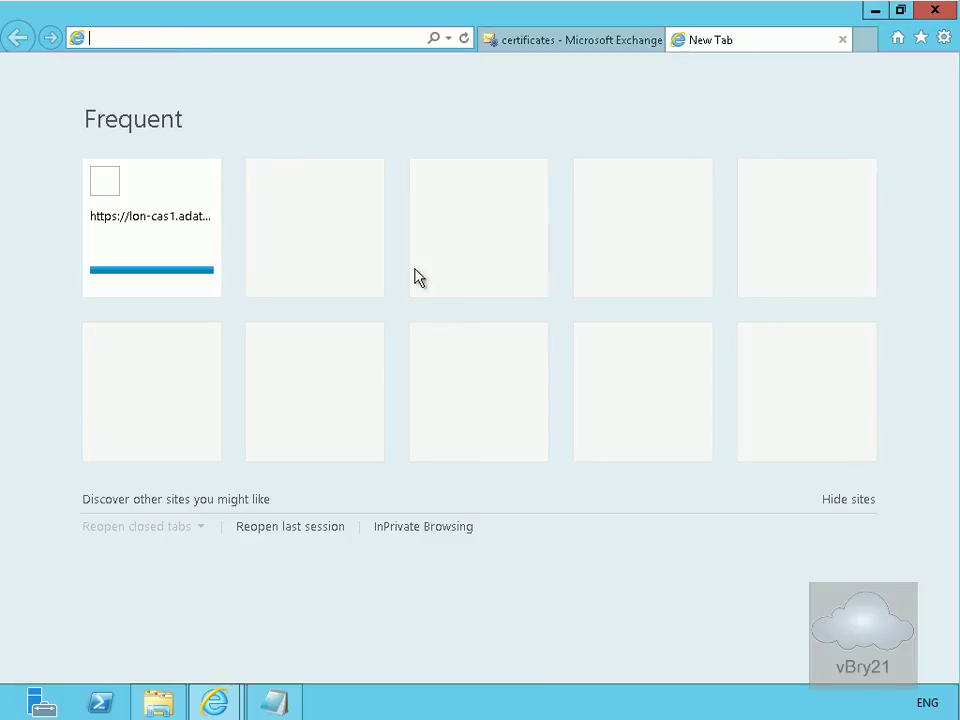
text(http://lon-dc1.adatum.com/certsrv)
key(Return)
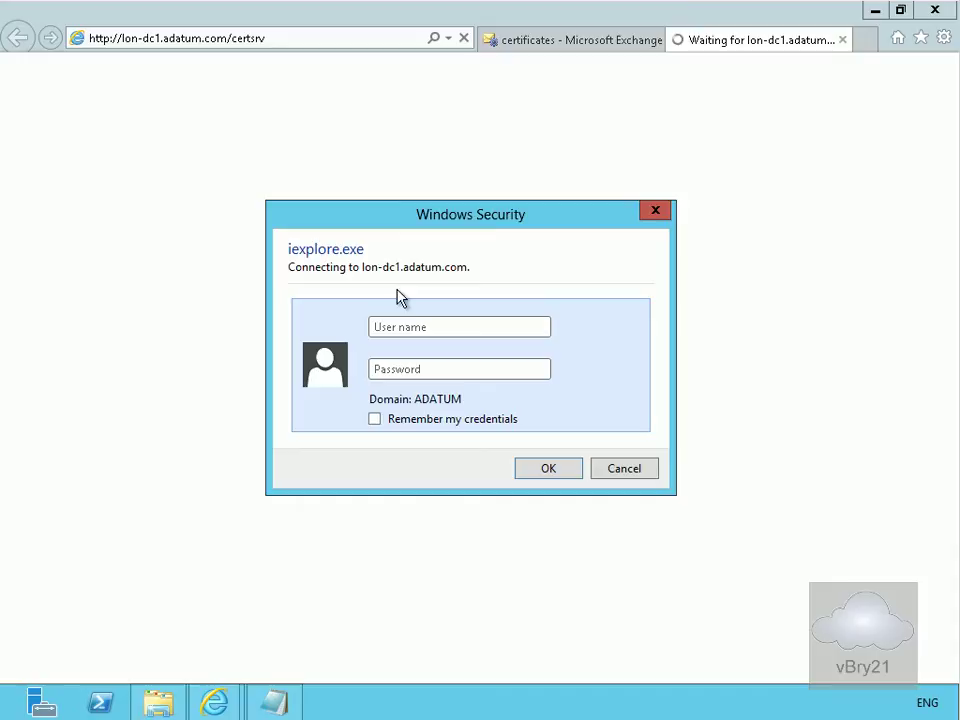
- Sign in to the certificate services site with the administrator user name and password
click(412, 325)
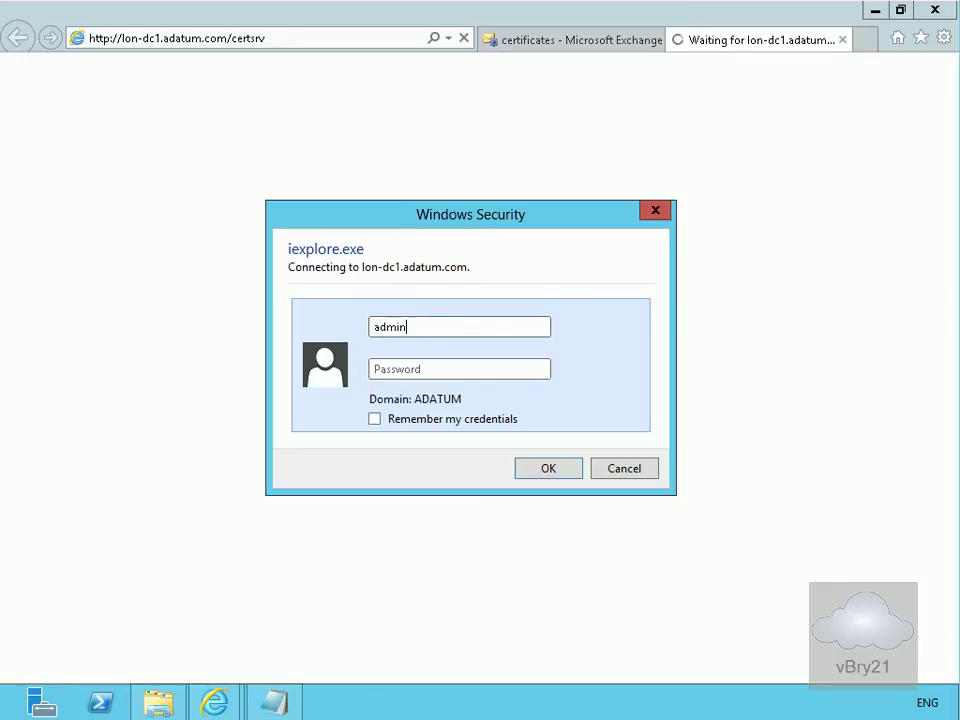
text(administrator)
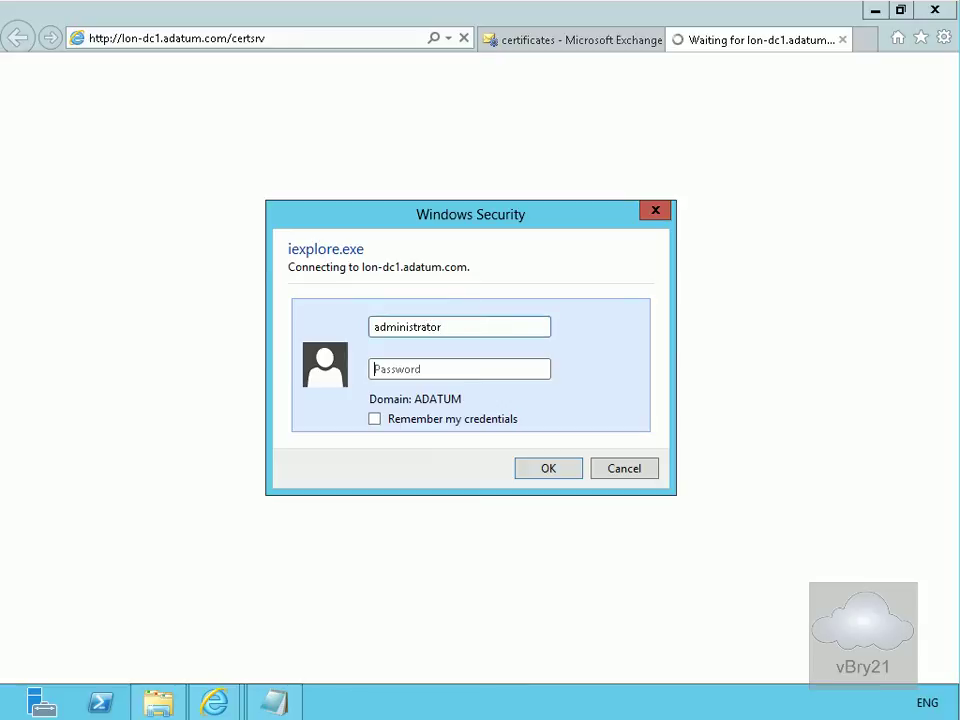
key(Tab)
text(Pa)
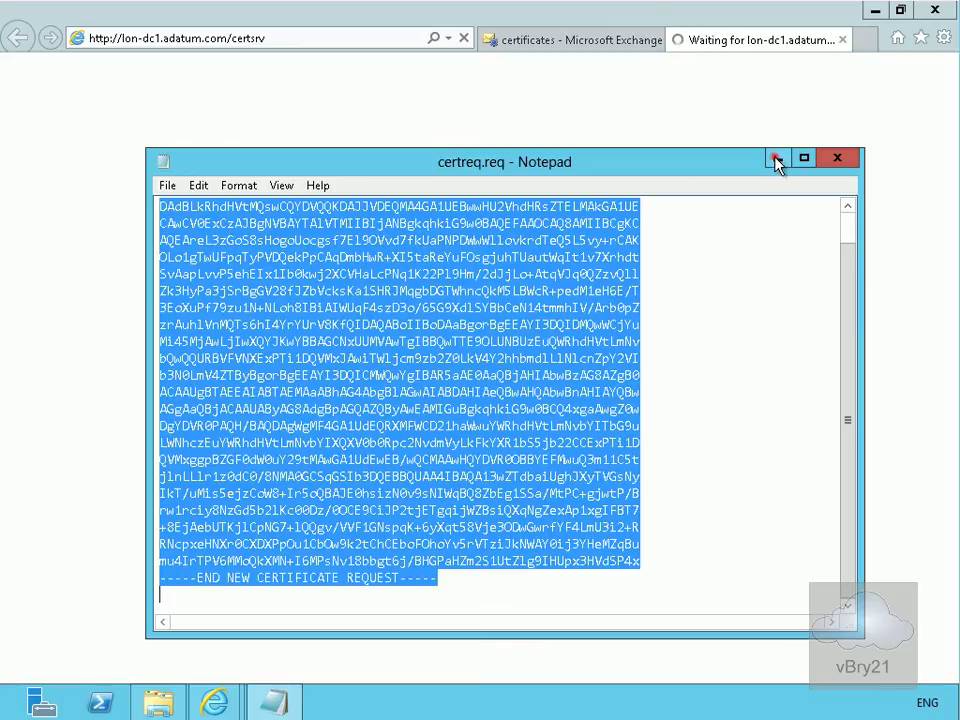
click(776, 157)
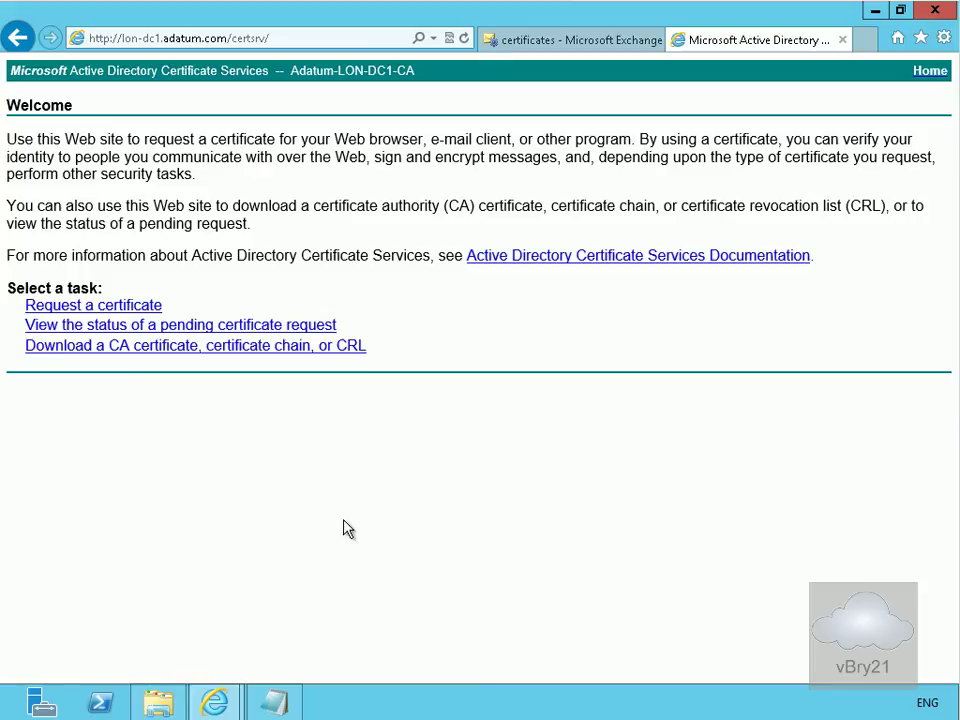
- Submit the pasted base-64 request through advanced certificate request using the Web Server template
click(135, 307)
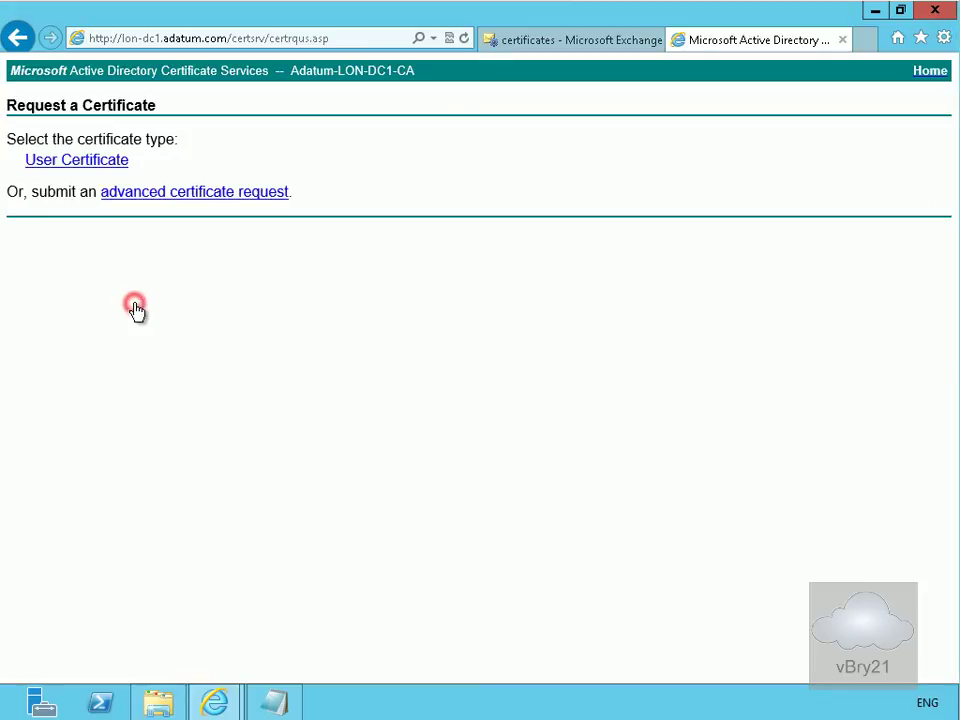
click(147, 193)
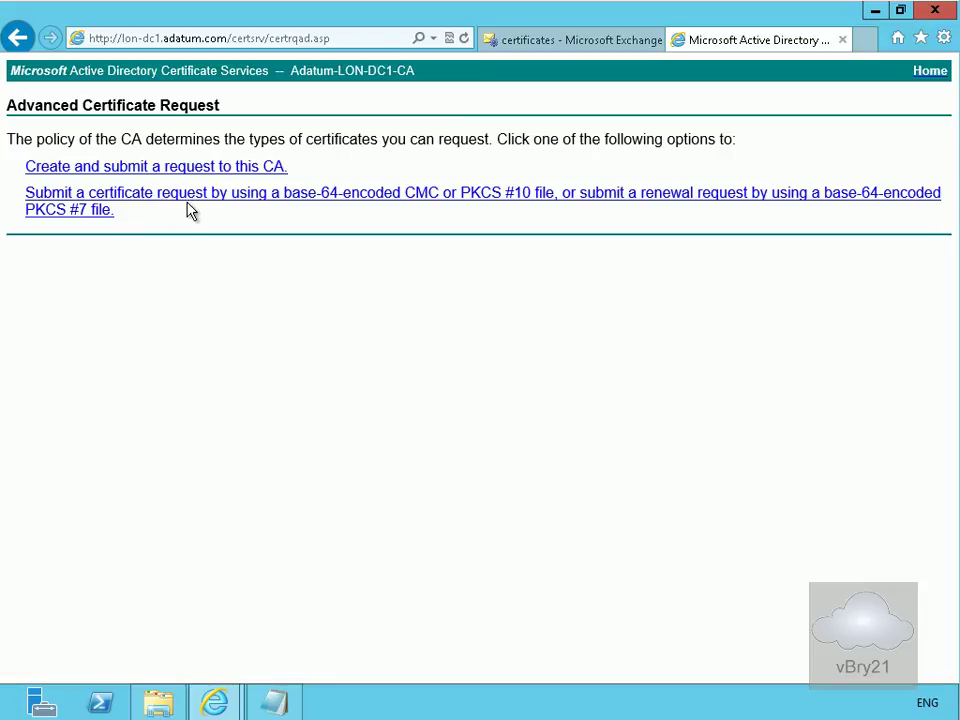
click(189, 207)
click(189, 203)
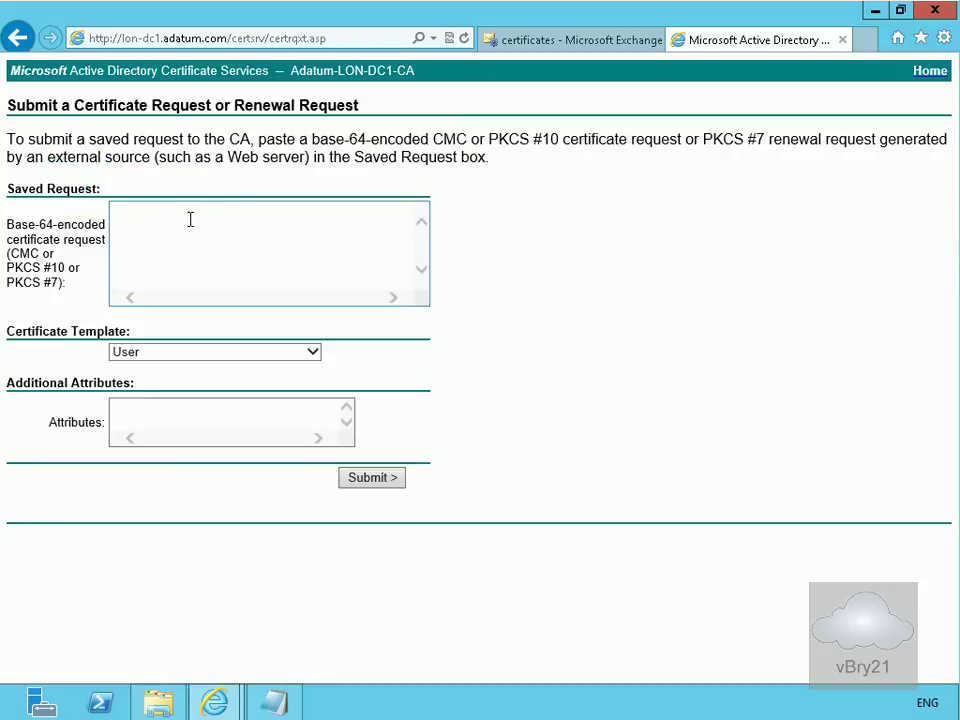
click(190, 223)
key(ctrl+v)
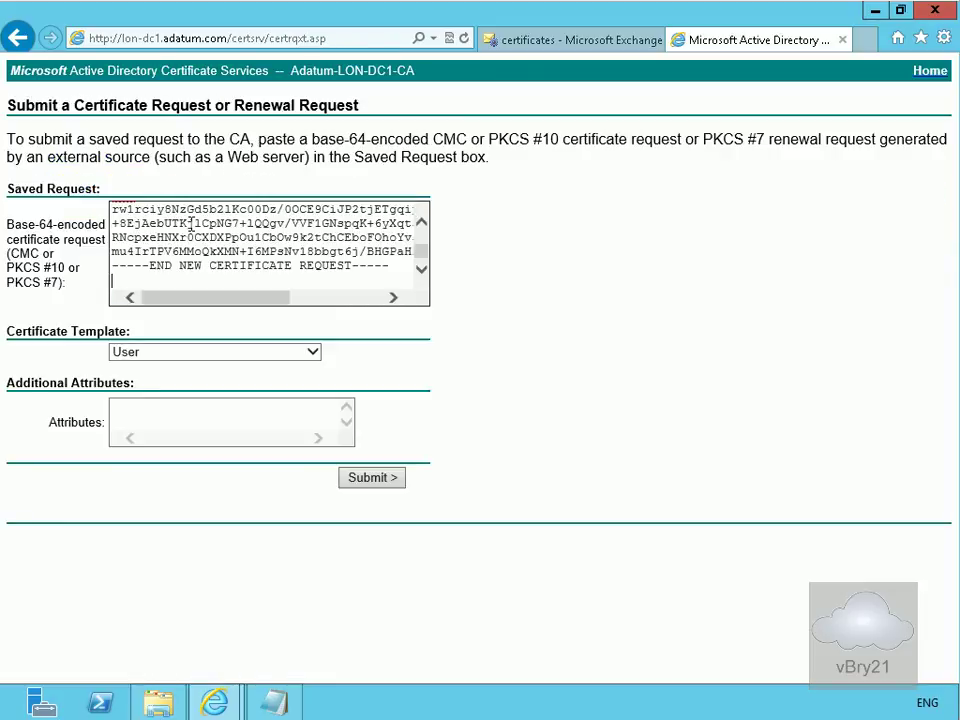
click(231, 351)
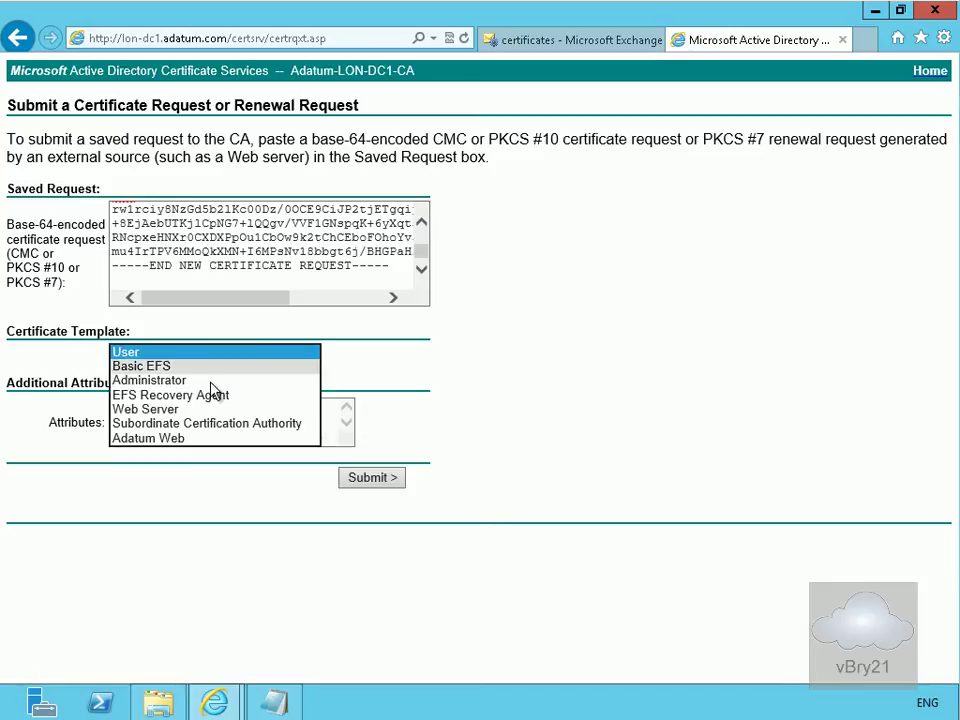
click(203, 410)
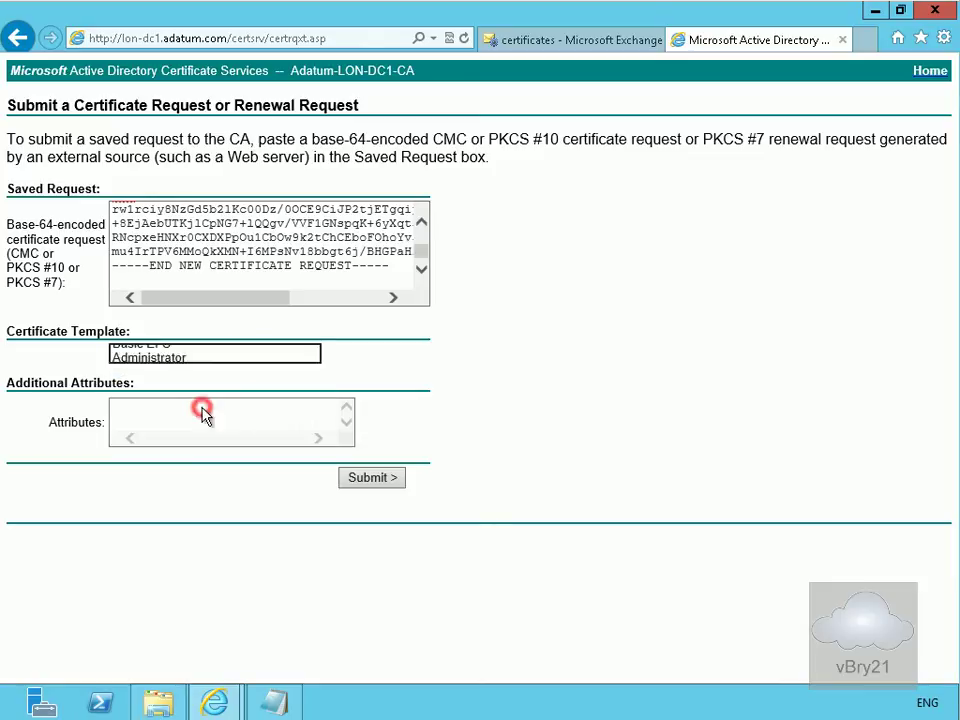
click(357, 480)
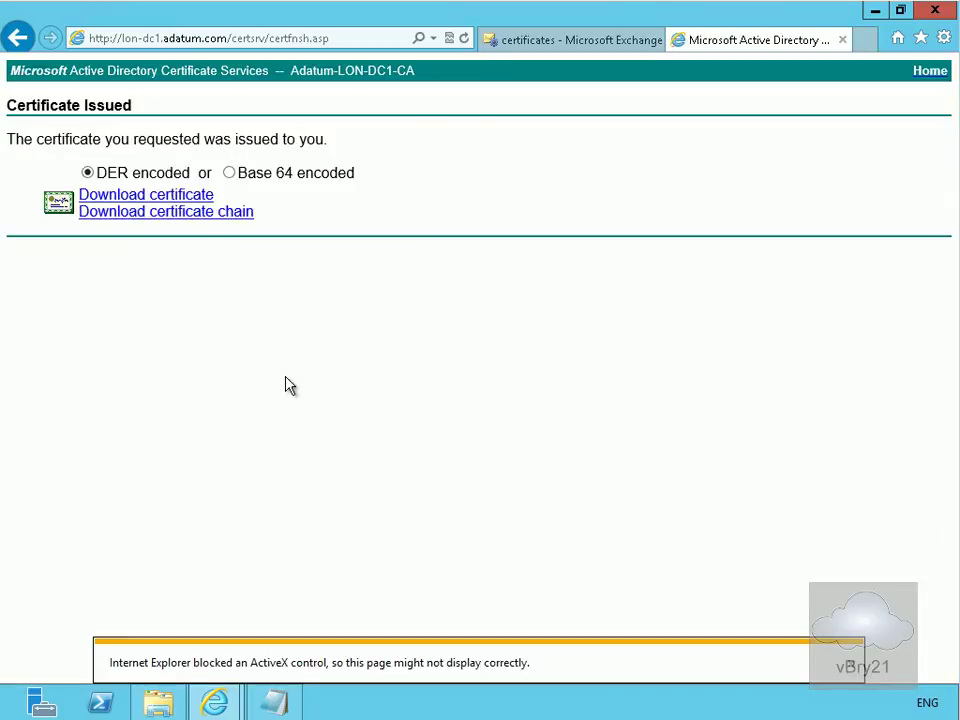
- Download the issued certificate and Save As certnew.cer in the Downloads folder
click(180, 197)
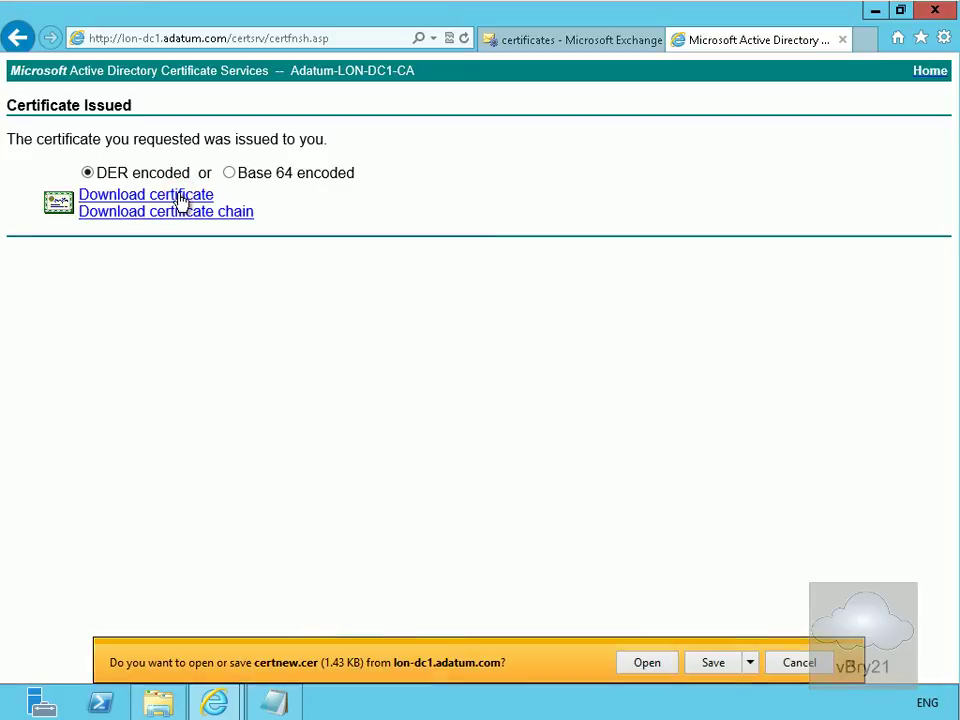
click(751, 663)
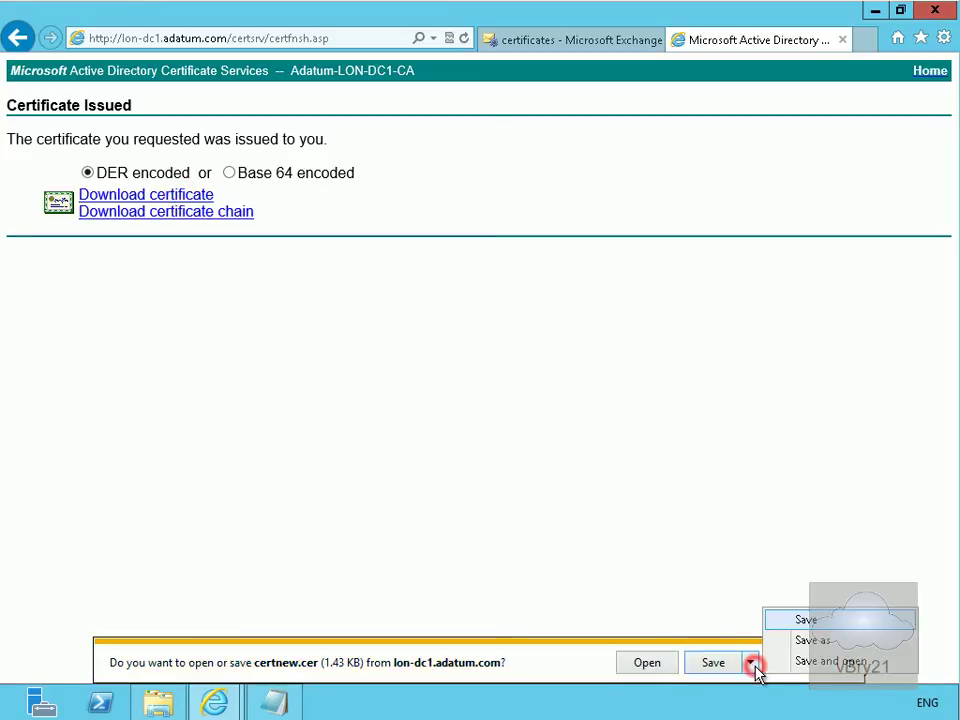
click(796, 642)
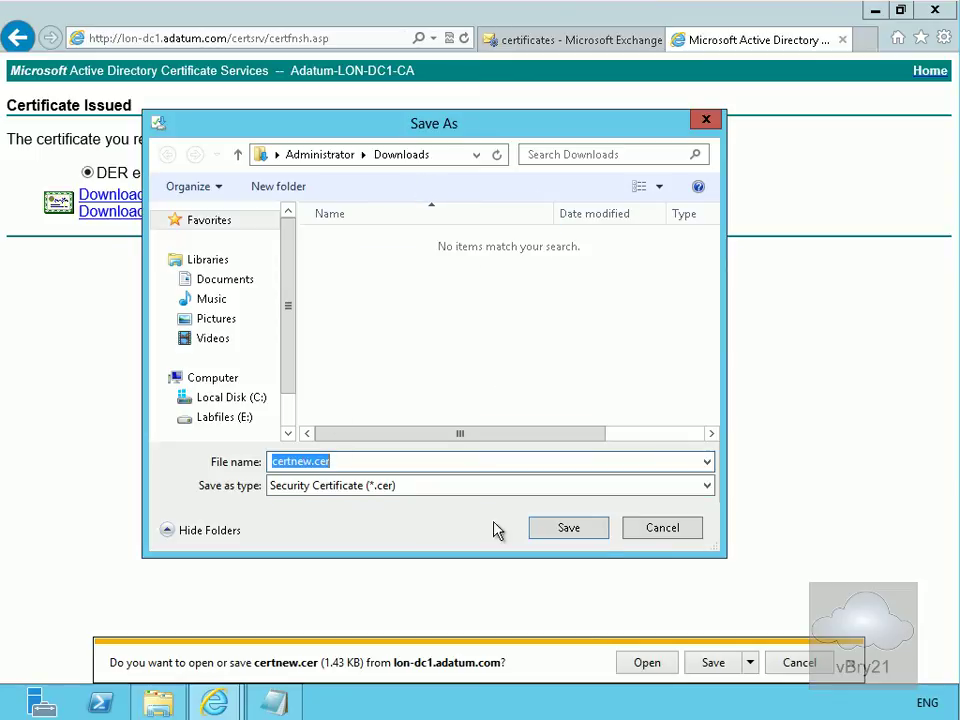
click(561, 530)
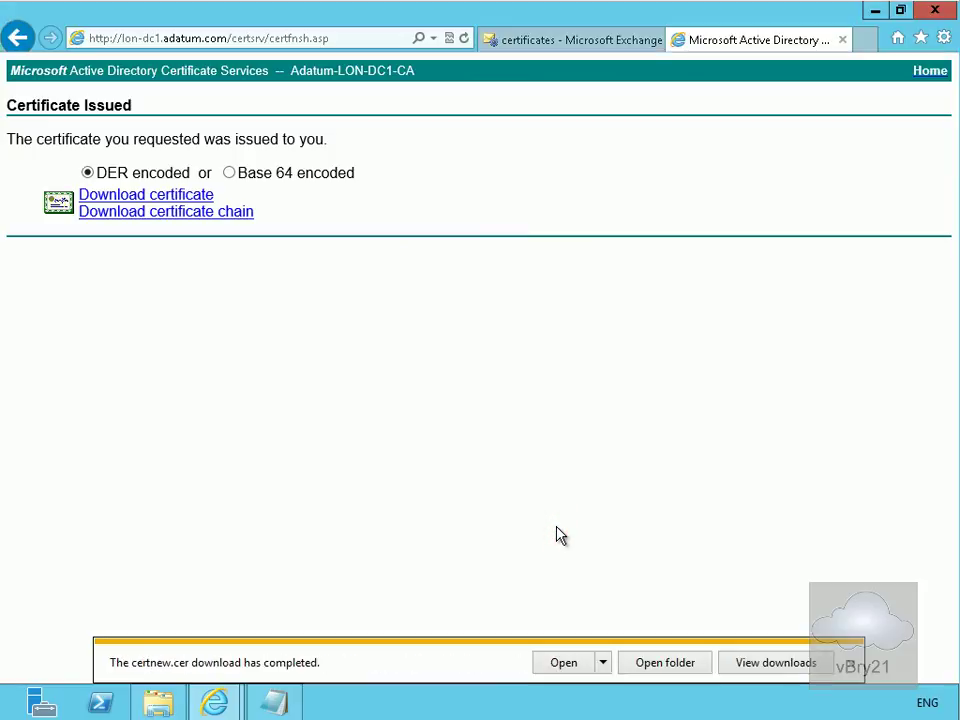
- Copy certnew.cer from the folder holding the downloaded certificate
click(657, 665)
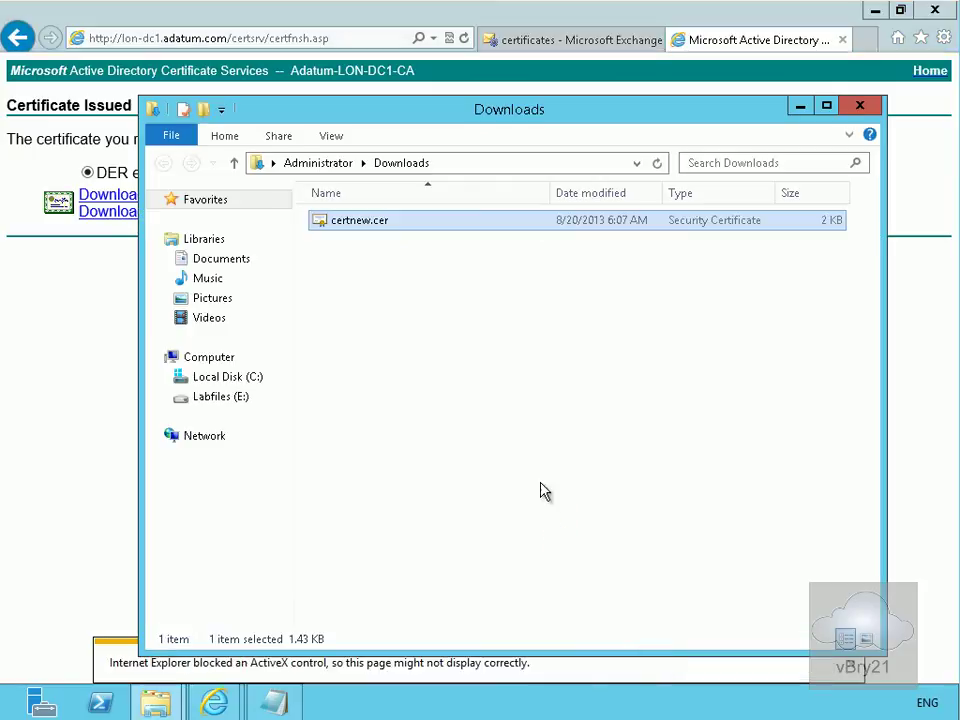
right_click(362, 227)
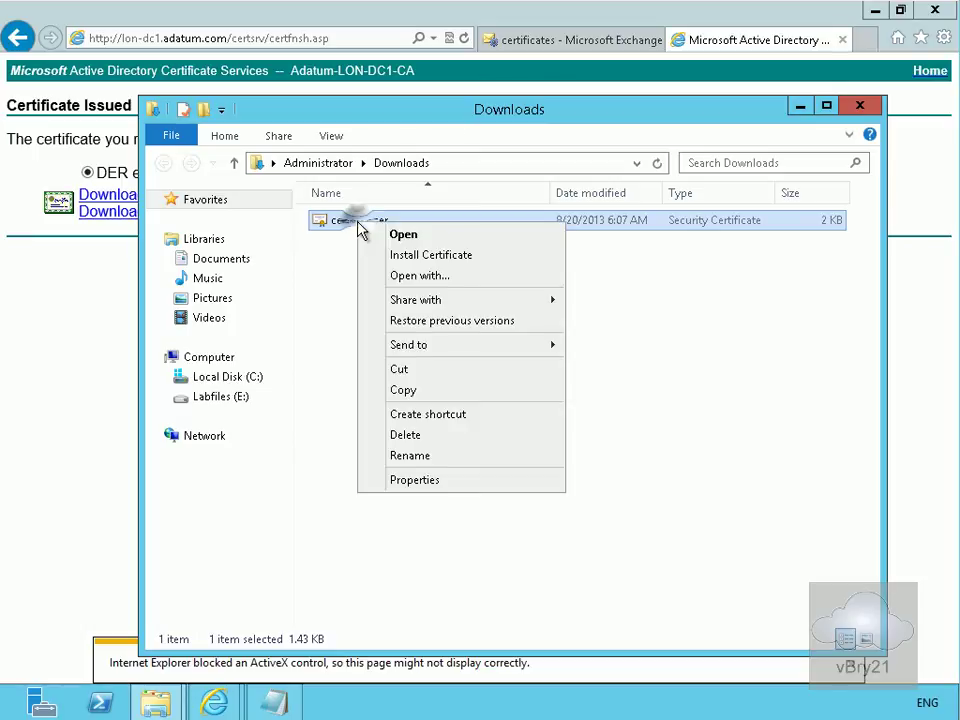
click(403, 390)
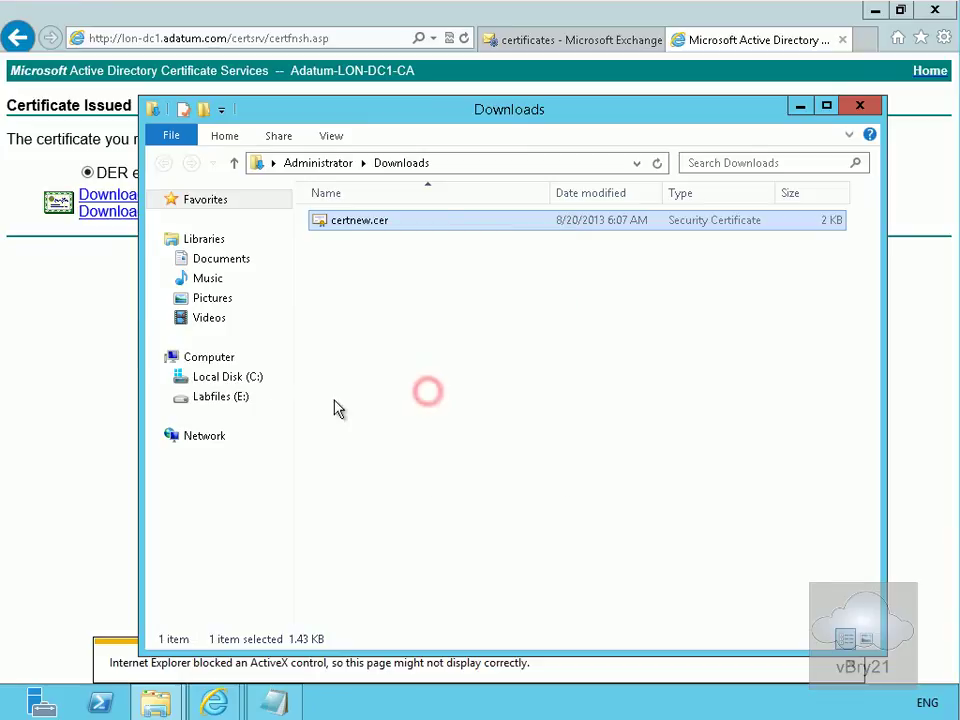
- Create a new folder named cert on Local Disk (C:) and paste certnew.cer into it
click(252, 379)
right_click(364, 438)
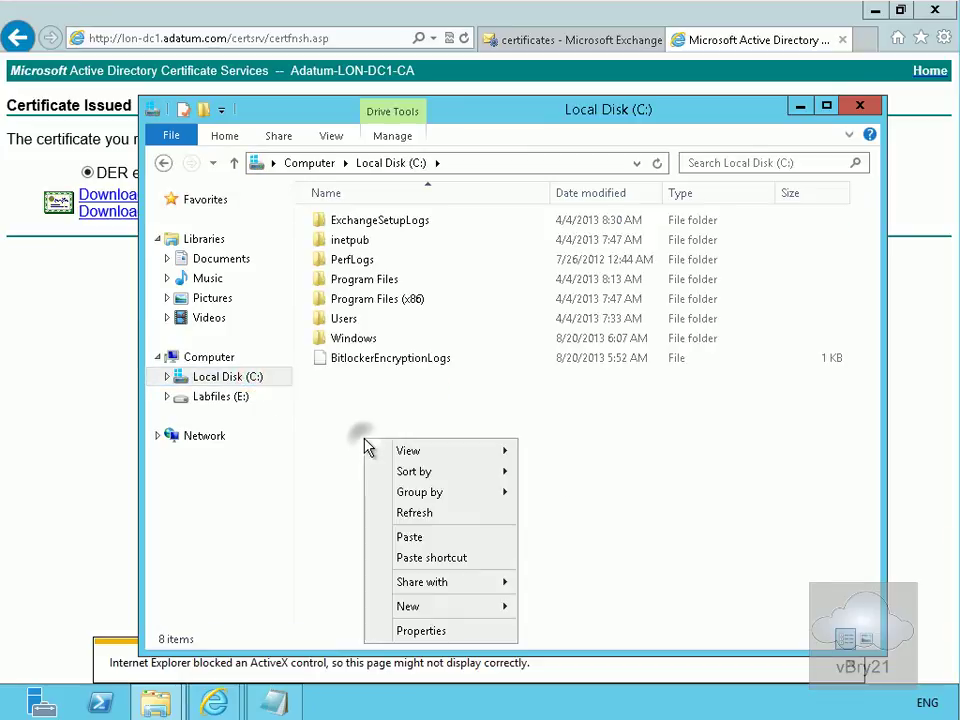
mouse_move(452, 610)
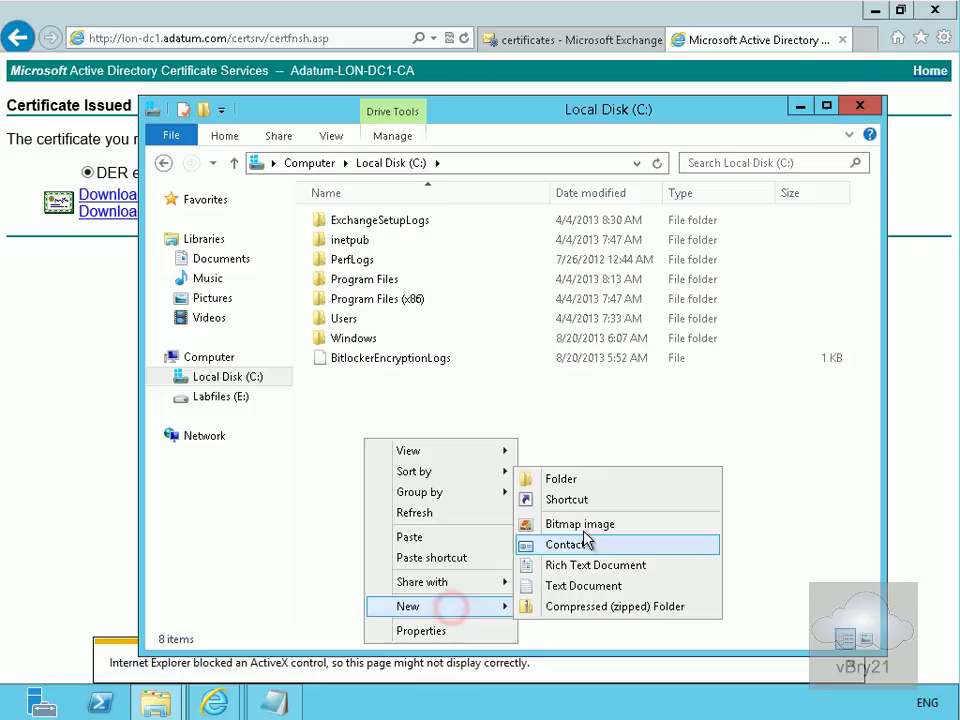
click(570, 480)
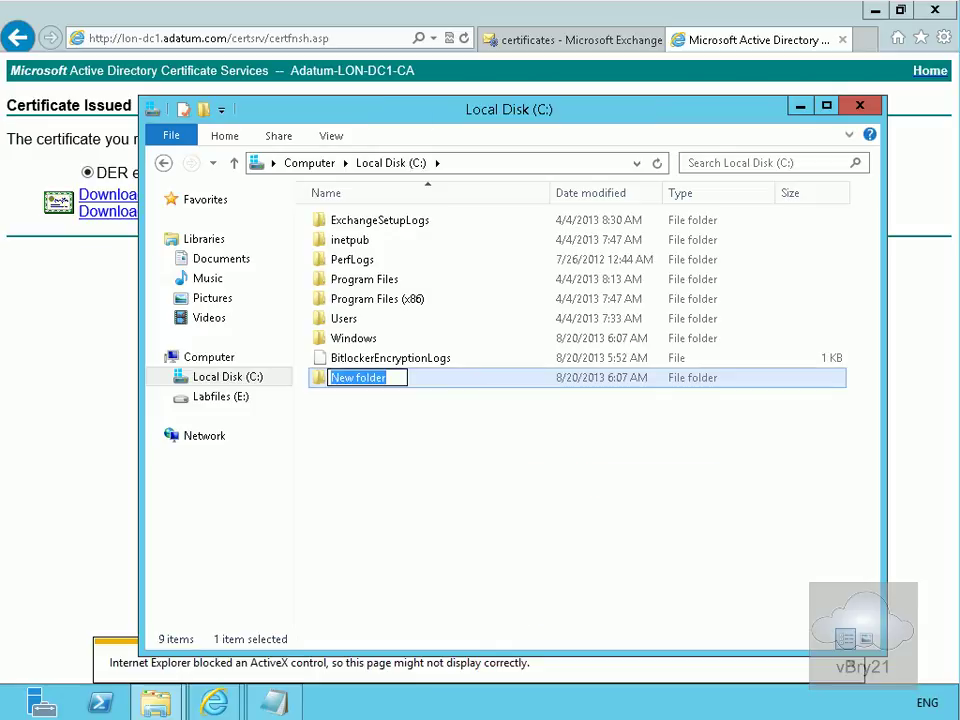
text(cert)
key(Return)
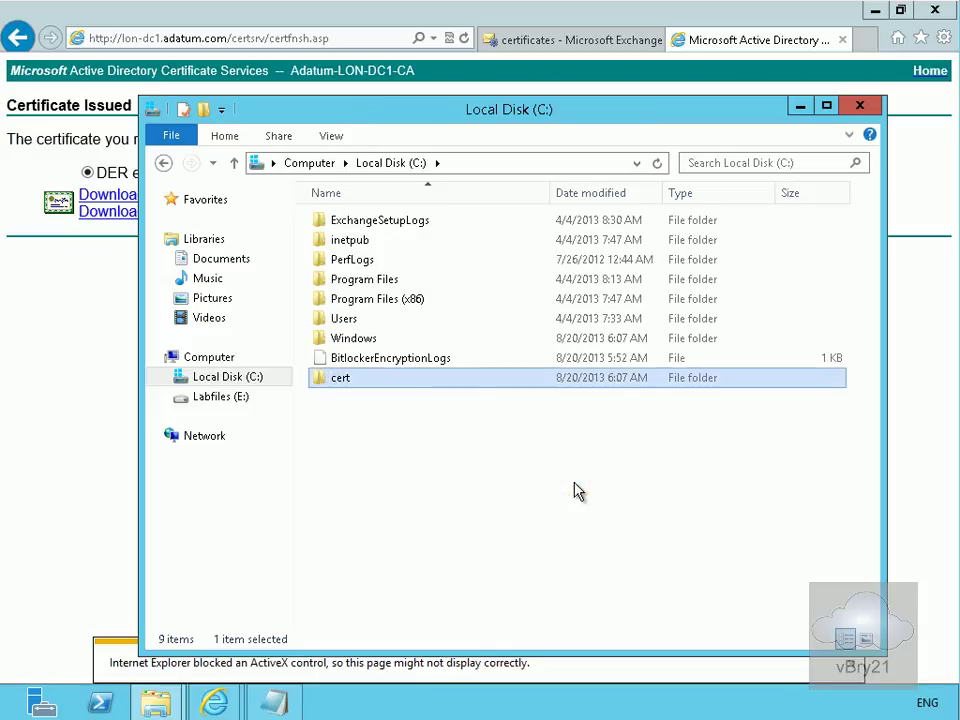
double_click(368, 379)
right_click(409, 320)
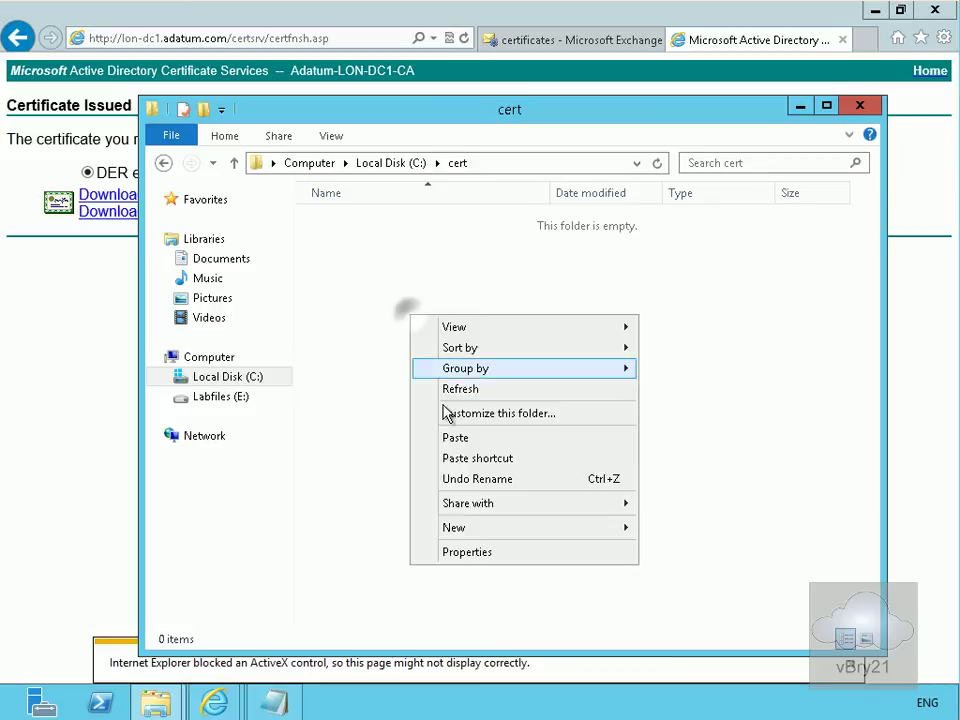
click(461, 439)
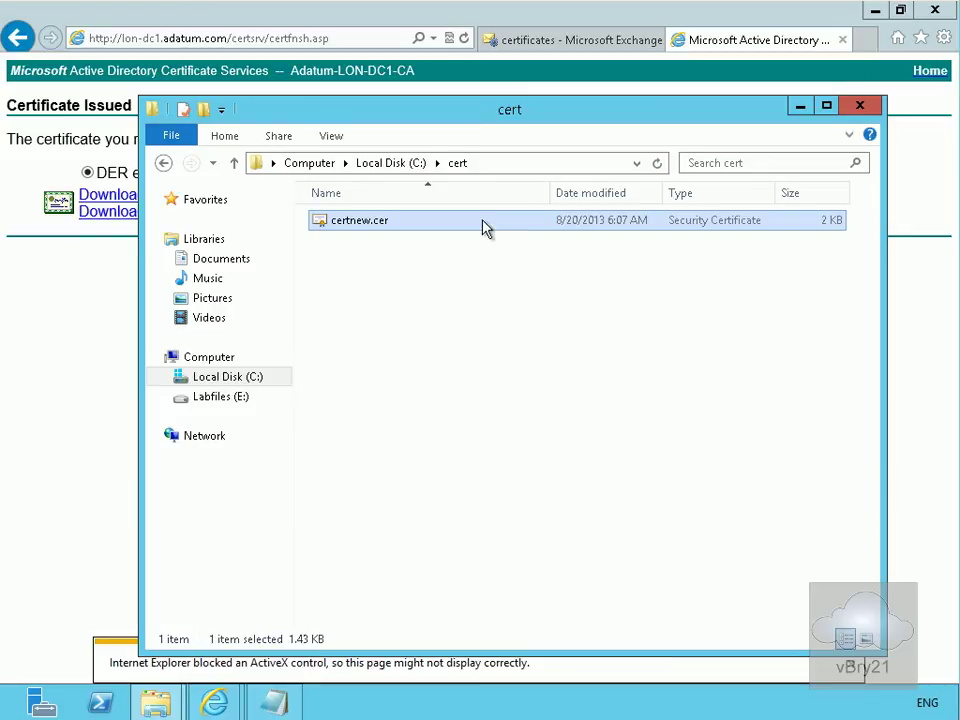
- Share C:\cert with Everyone at Read/Write so it is reachable as \\LON-CAS1\cert
click(386, 164)
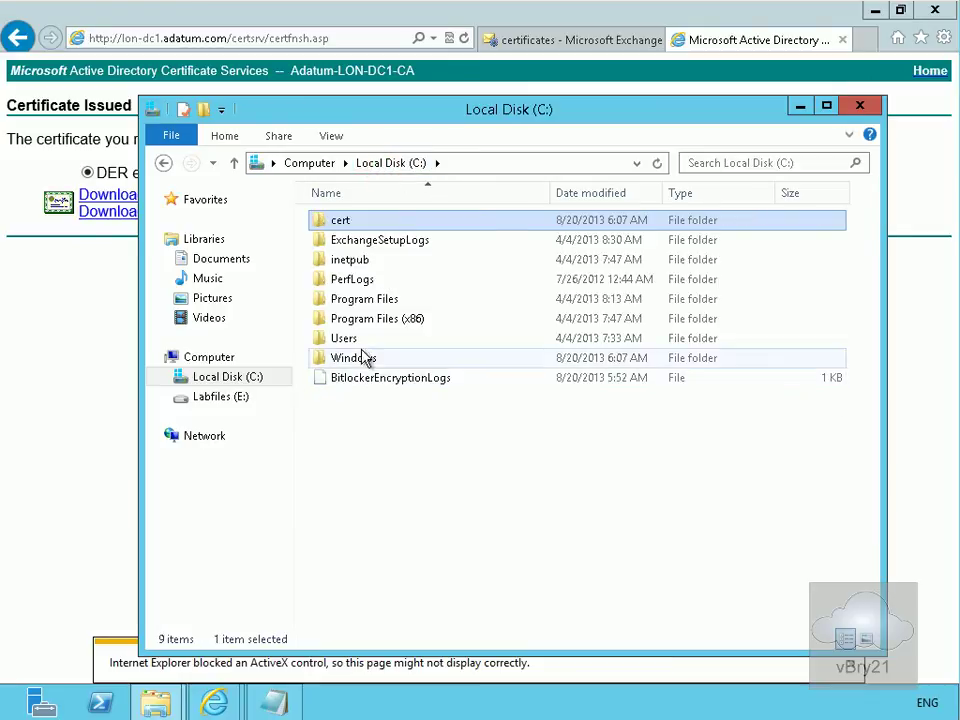
right_click(342, 222)
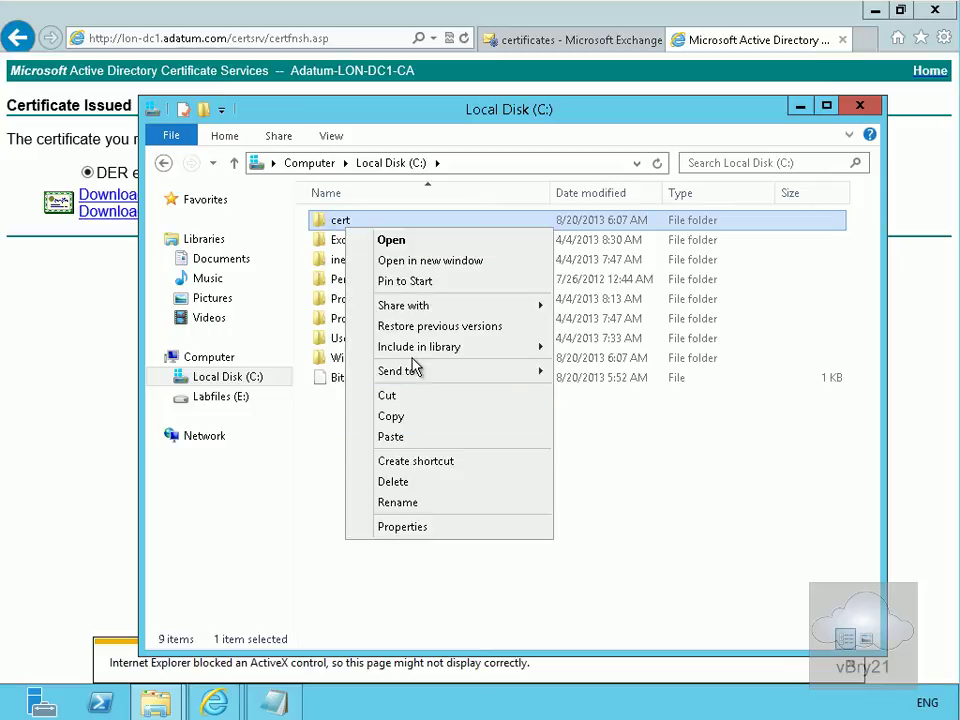
mouse_move(420, 308)
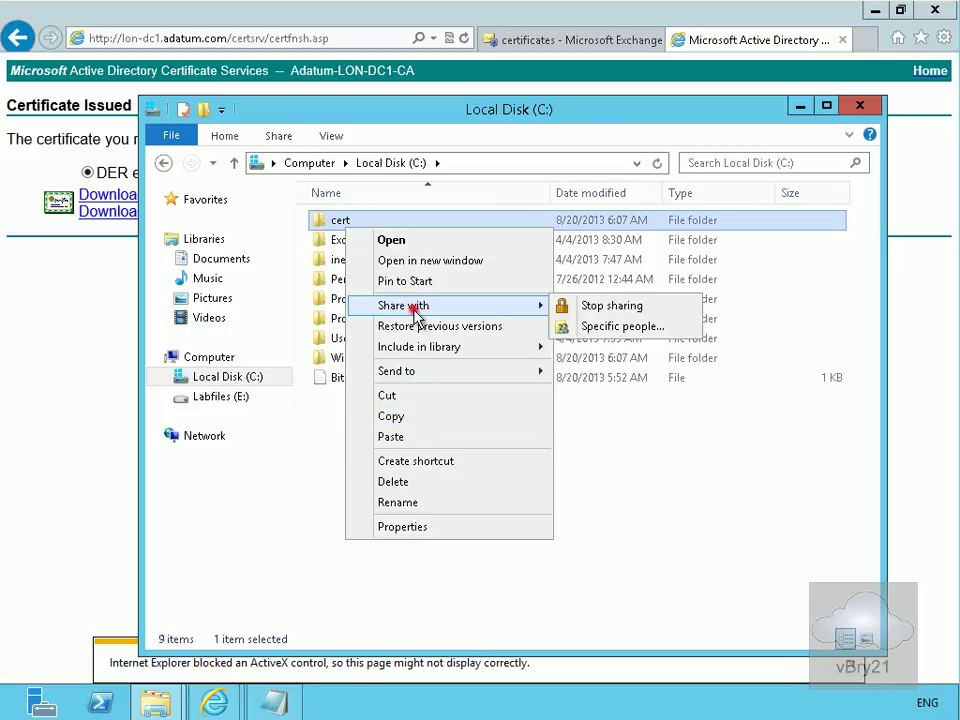
click(603, 328)
click(610, 304)
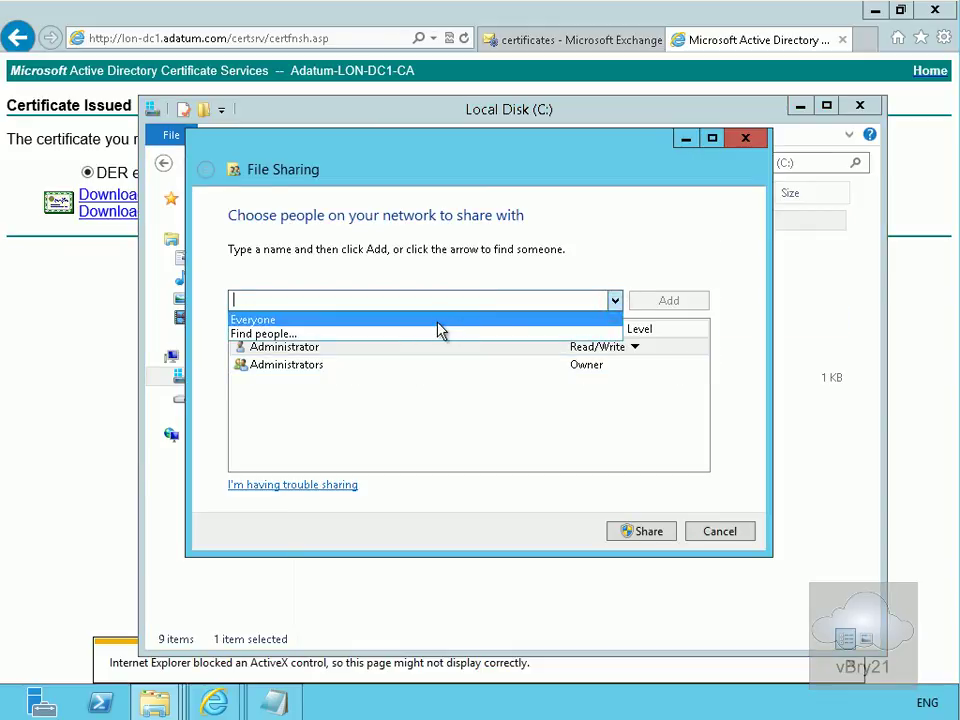
click(437, 321)
click(650, 302)
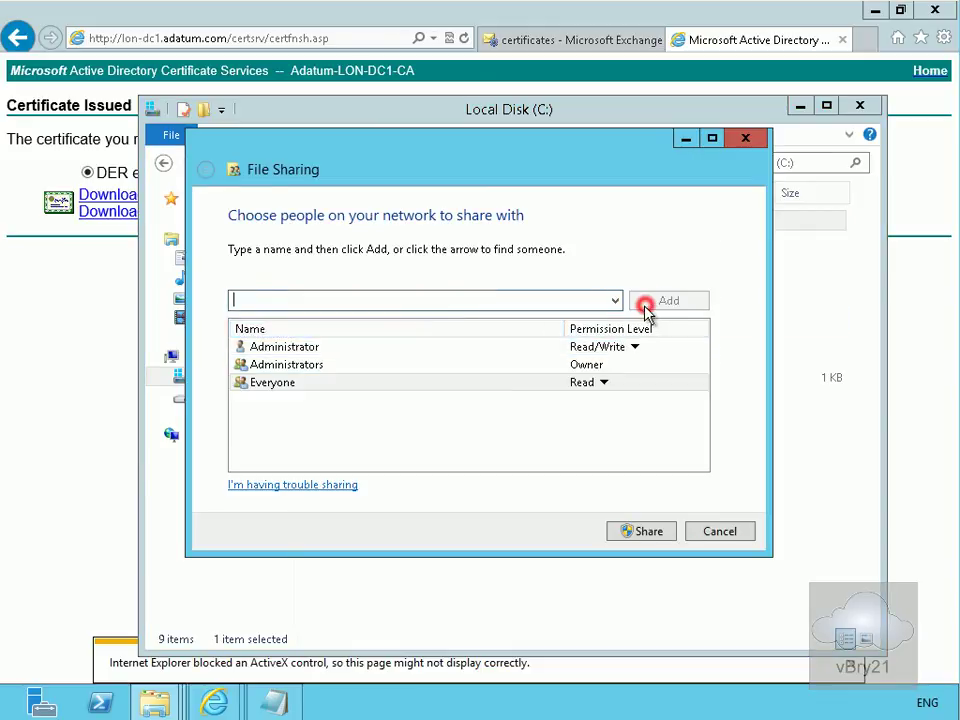
click(603, 382)
click(656, 407)
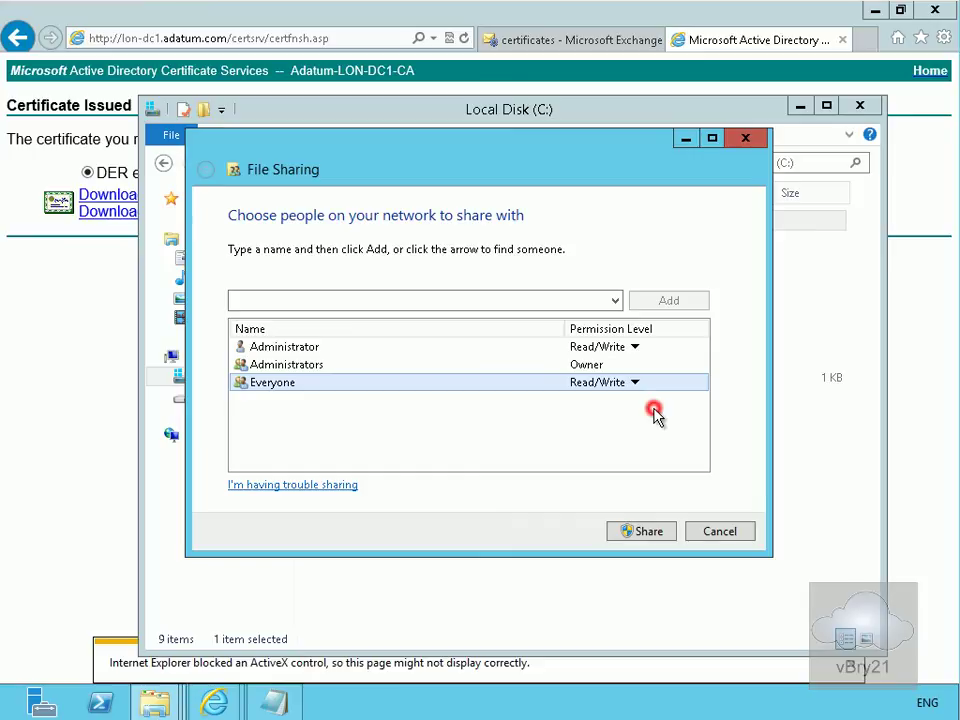
click(655, 533)
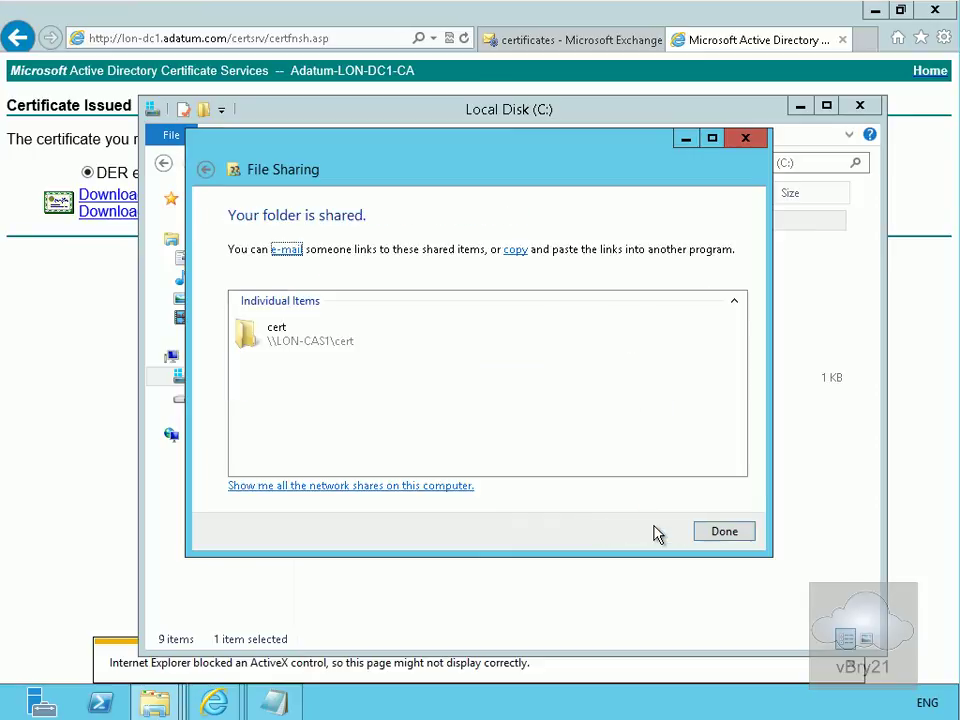
click(723, 533)
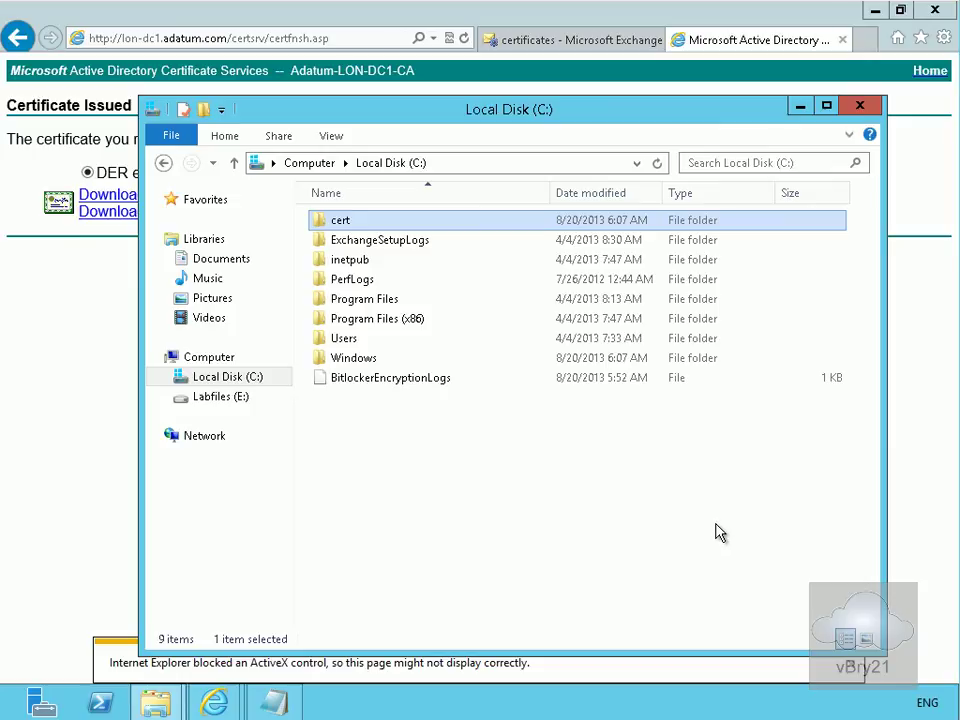
- Close Explorer, select the pending mail.adatum.com certificate in Exchange, and show its more actions
click(853, 108)
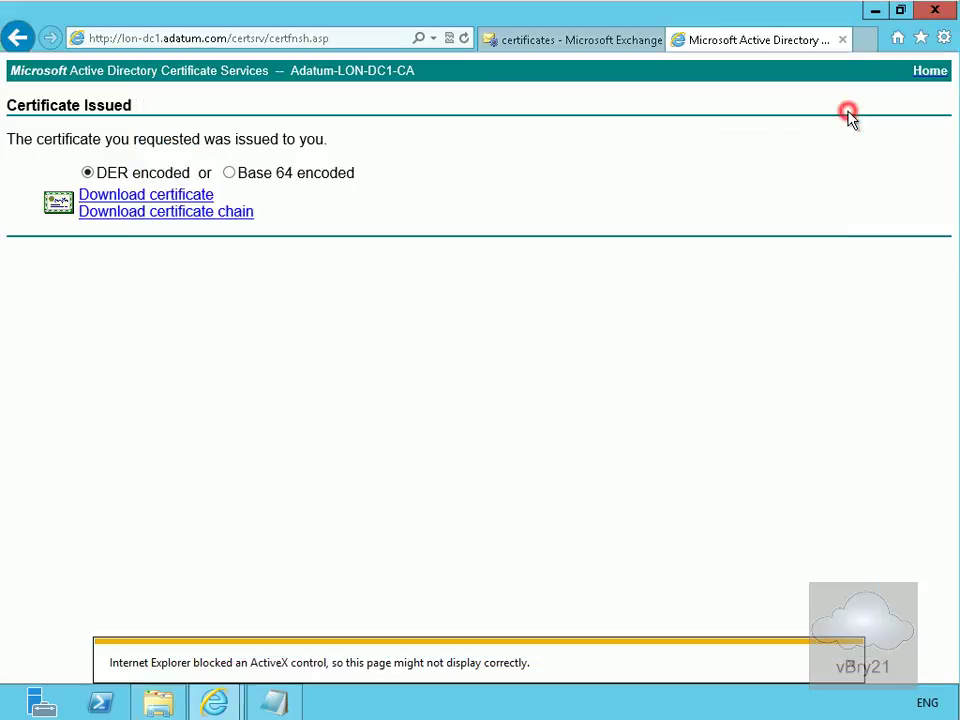
click(567, 40)
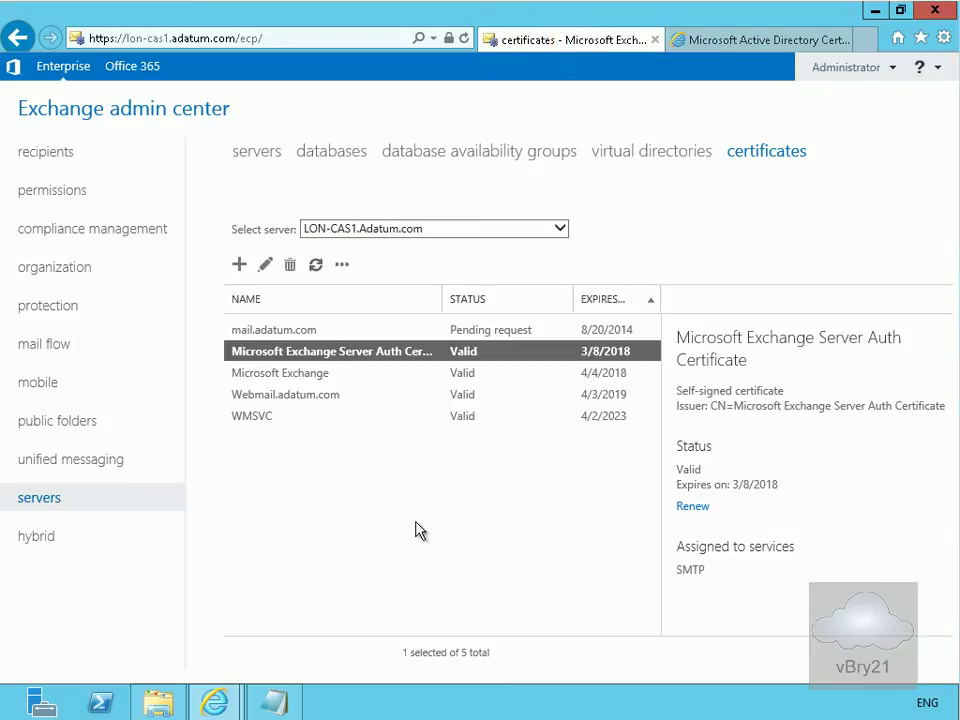
click(302, 331)
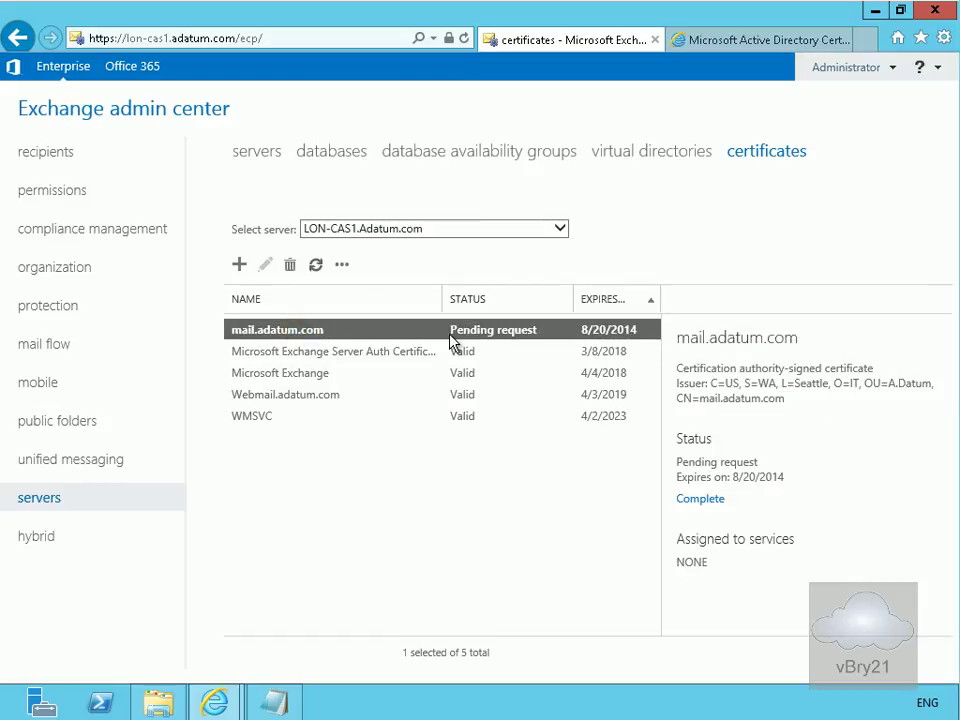
click(342, 265)
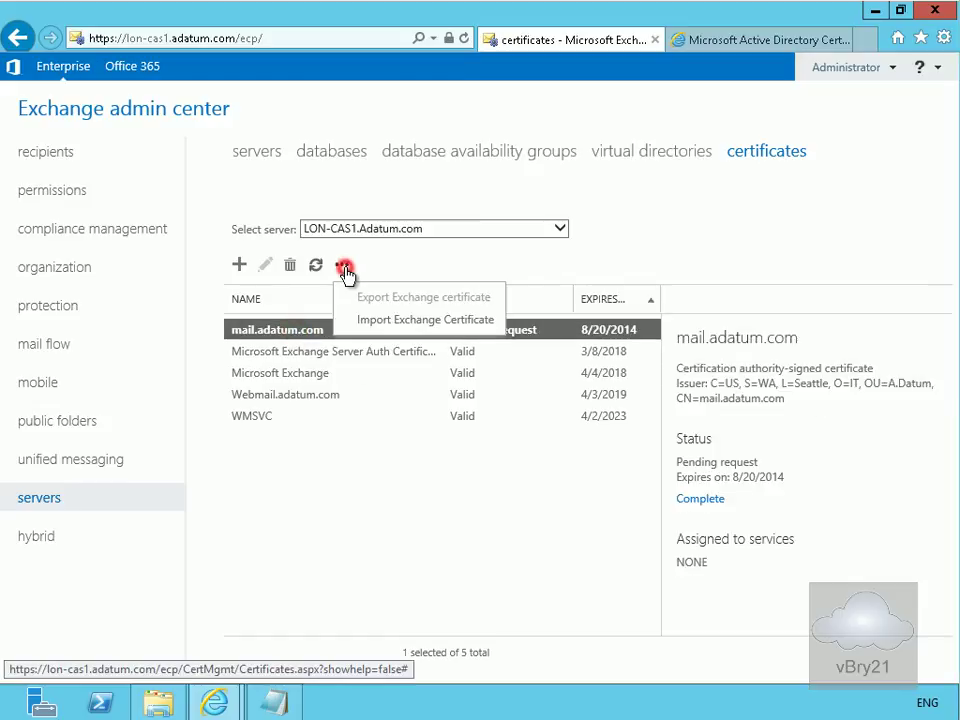
- Start an Exchange certificate import from \\lon-cas1\cert\certnew.cer
click(378, 322)
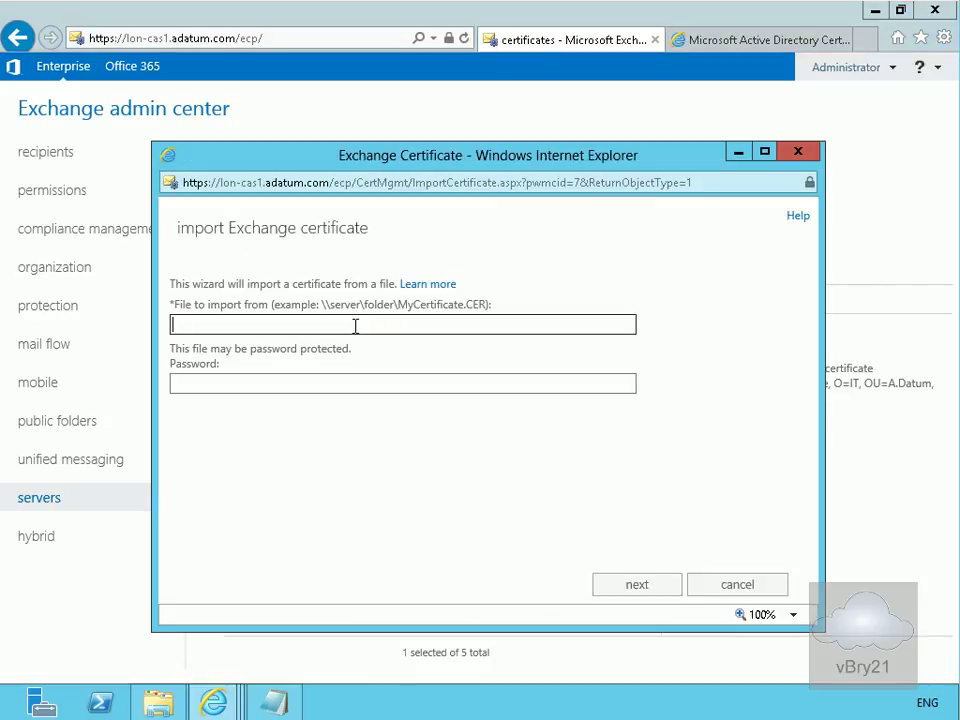
text(\\lon-cas1\cert\certnew.cer)
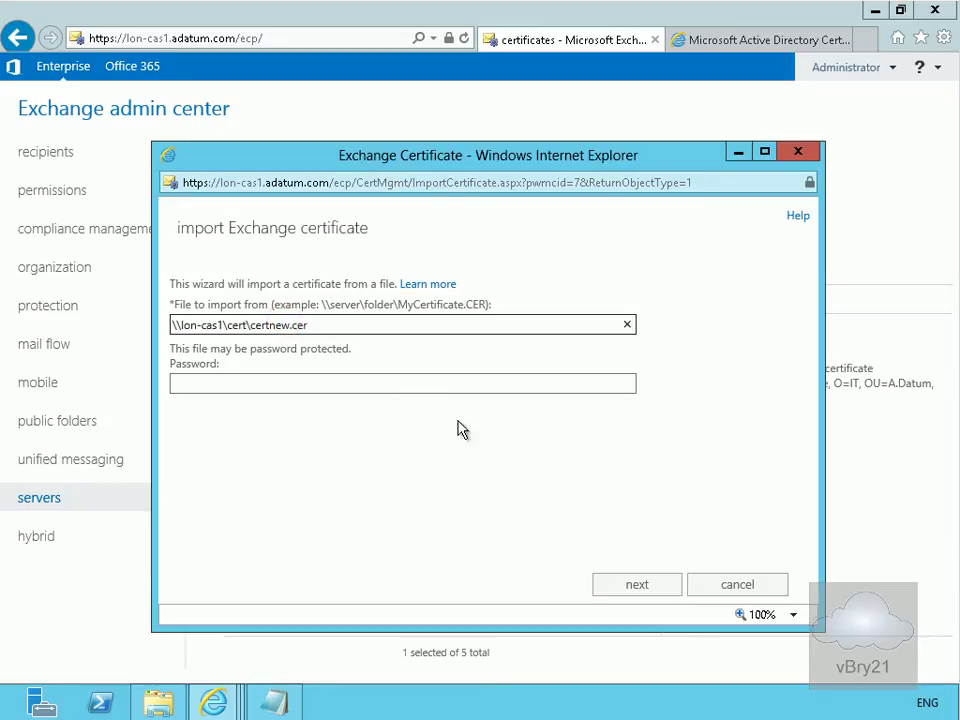
click(650, 584)
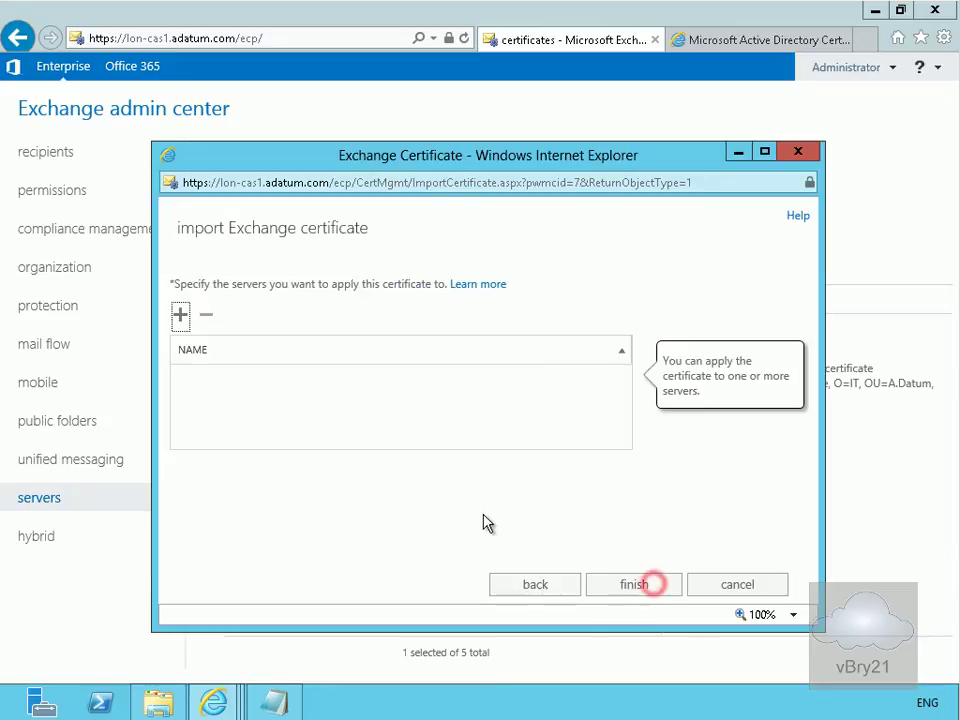
- Target server LON-CAS1, finish the import, and open mail.adatum.com's properties
click(180, 314)
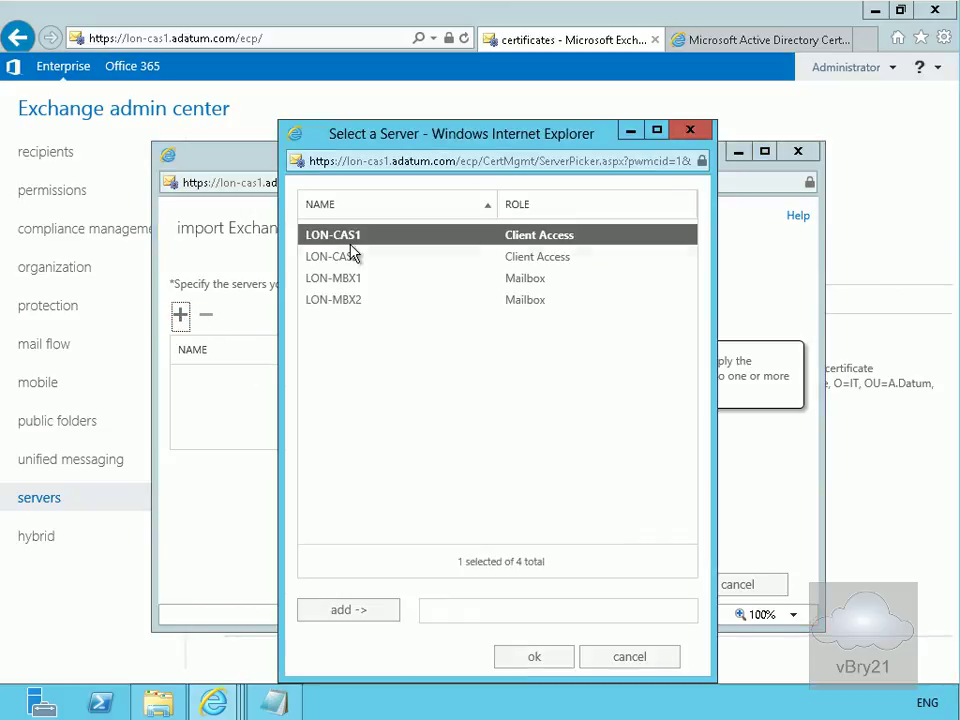
click(338, 237)
click(381, 614)
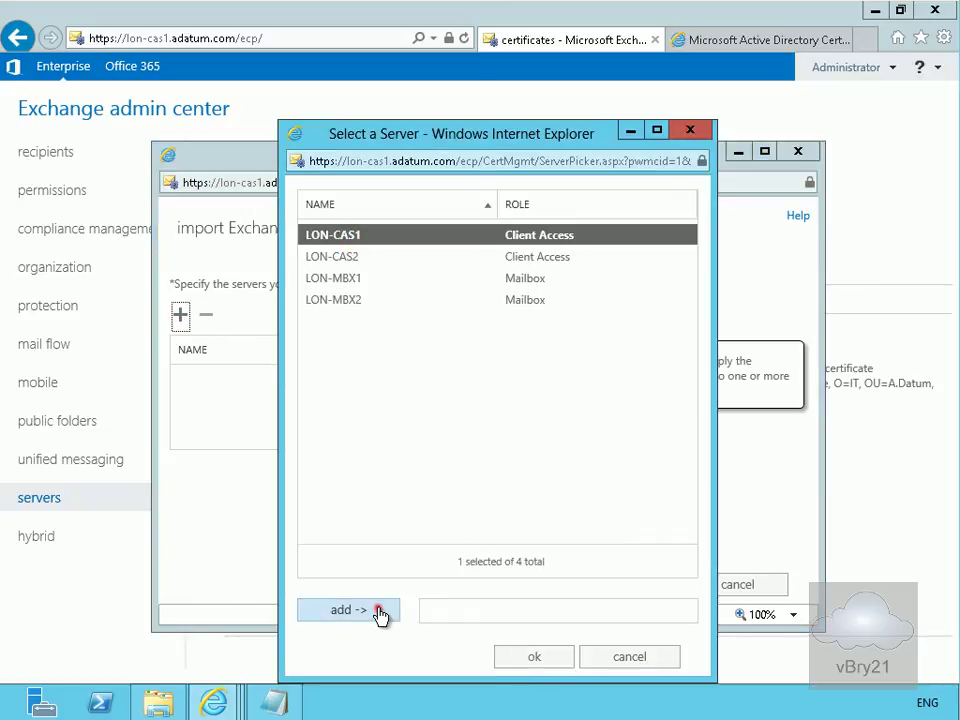
click(537, 664)
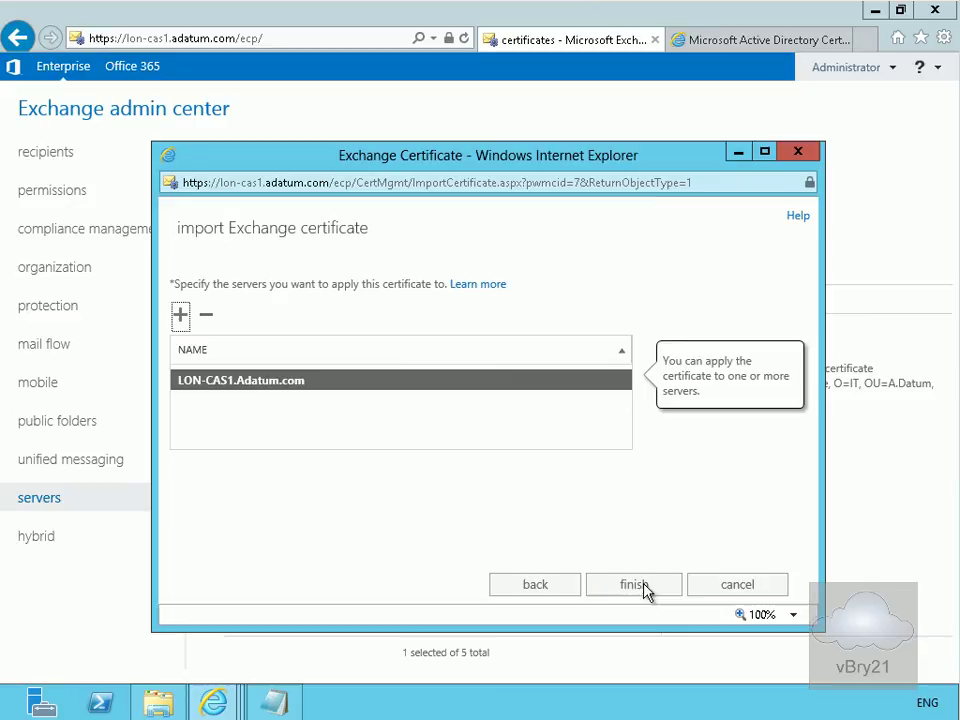
click(645, 590)
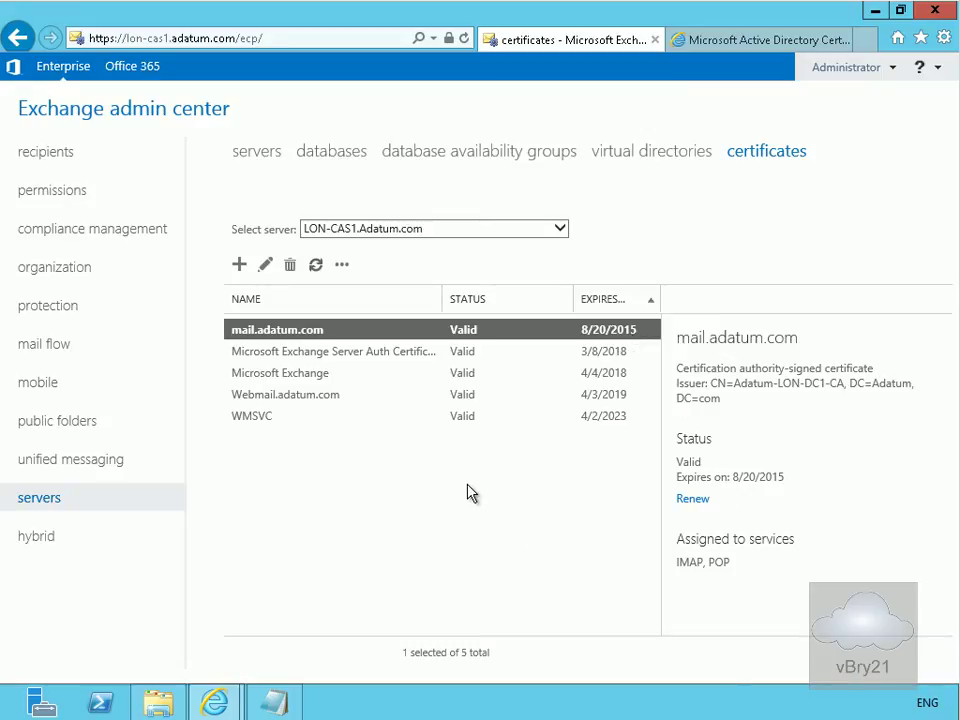
click(265, 266)
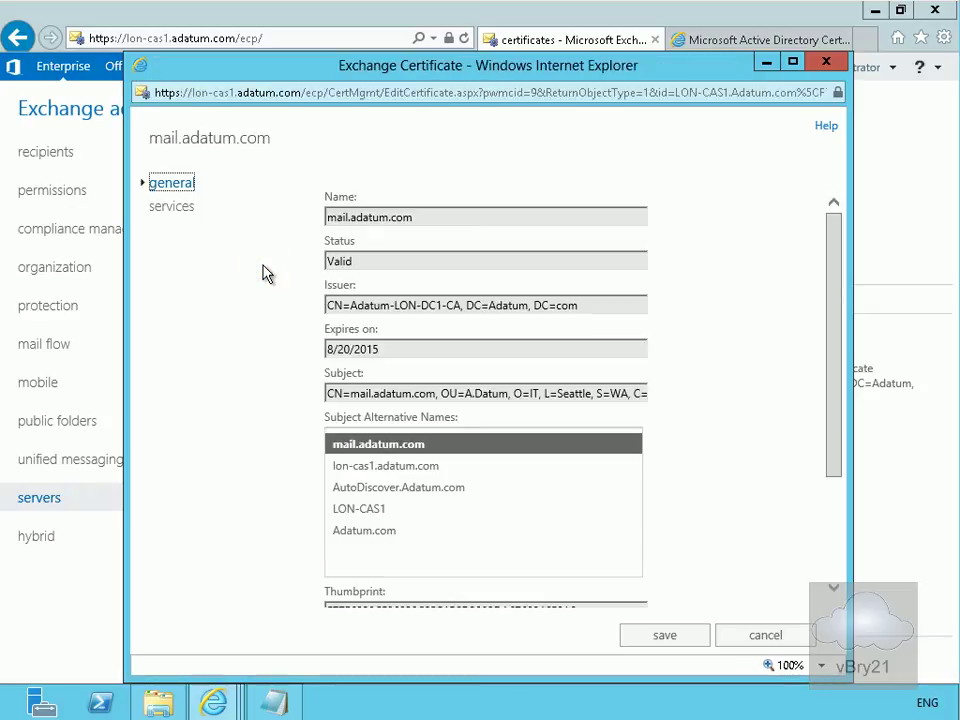
- Tick IIS in the mail.adatum.com certificate's services alongside IMAP and POP, and save
click(178, 210)
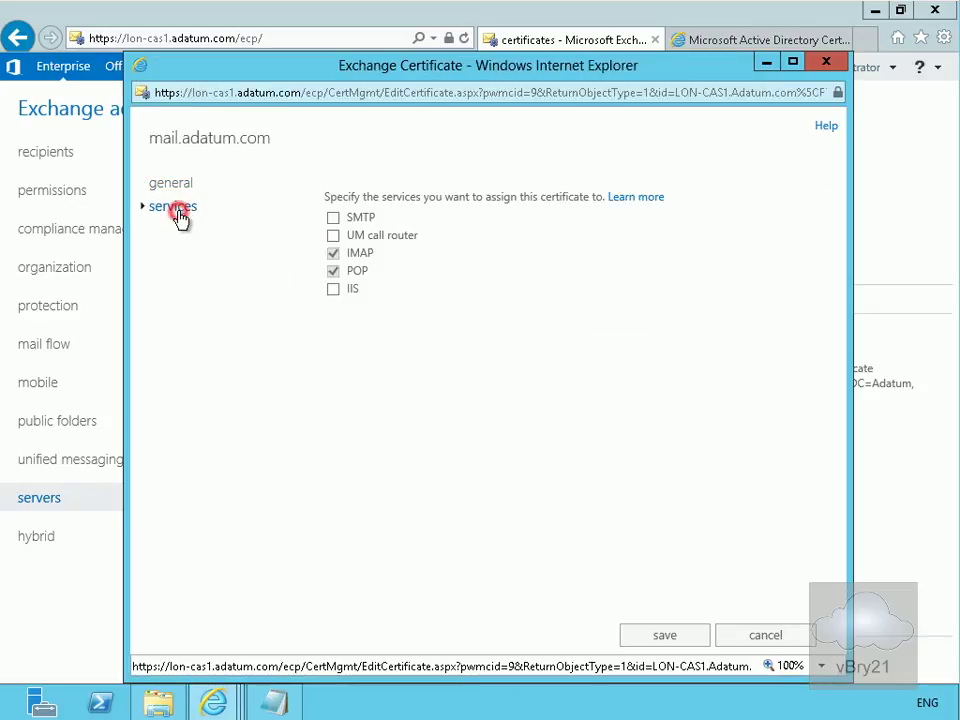
click(333, 289)
click(647, 634)
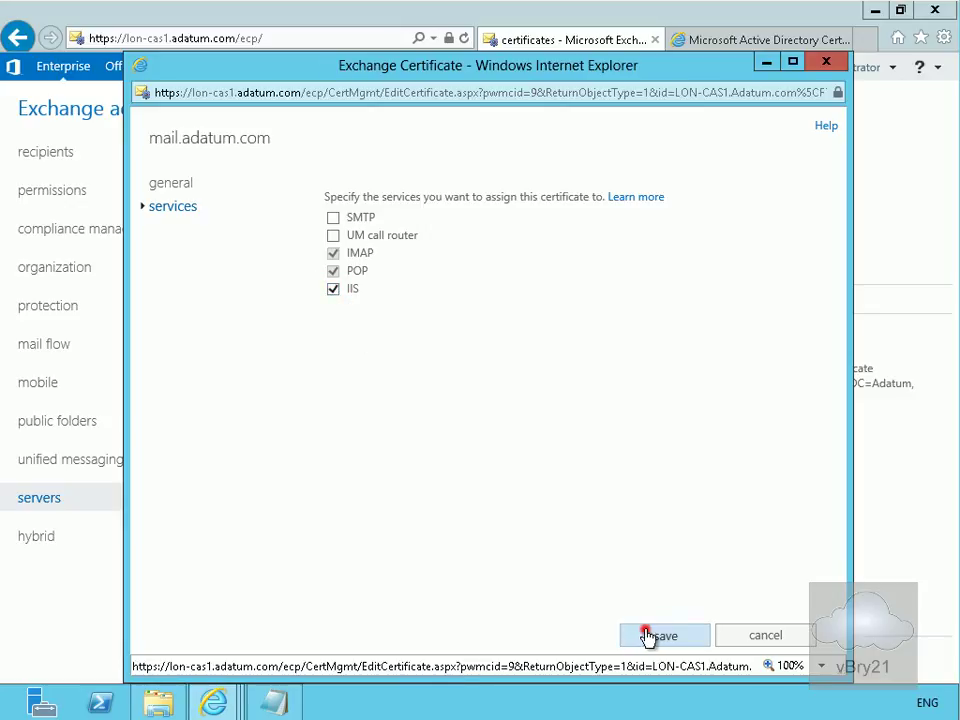